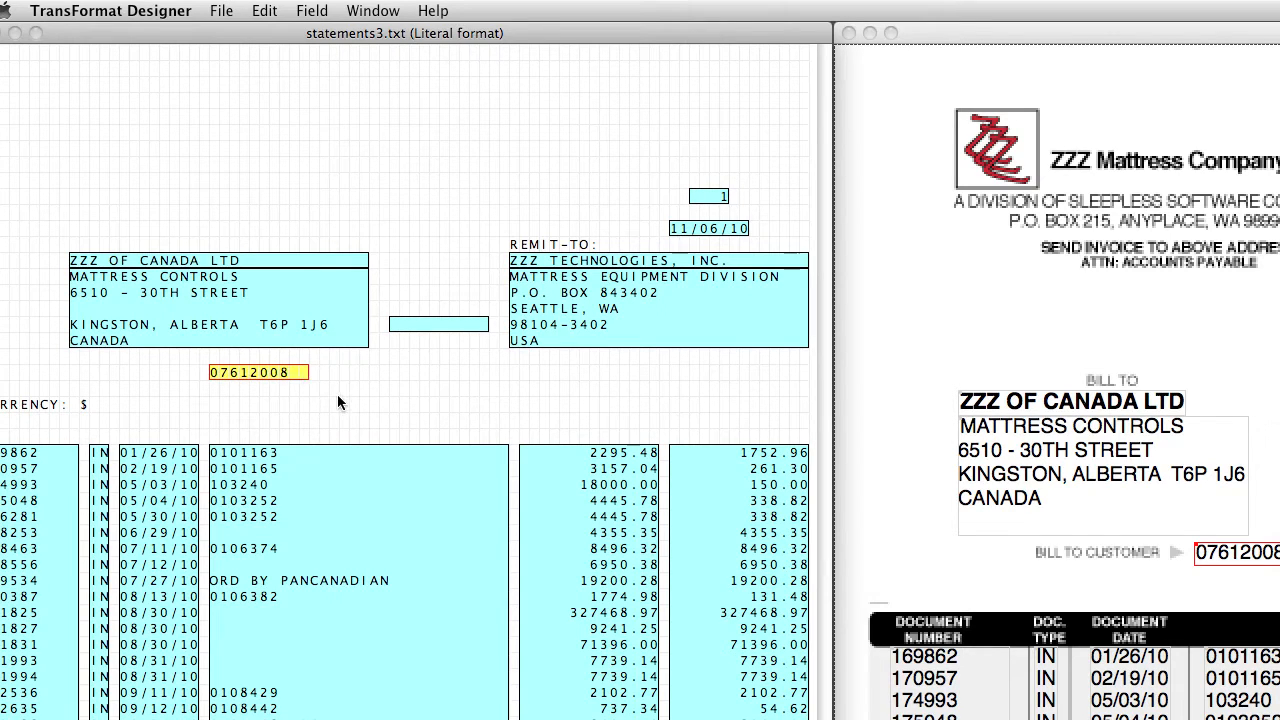
Set the statements project to split into multiple print jobs when the CustomerID field changes
click(222, 10)
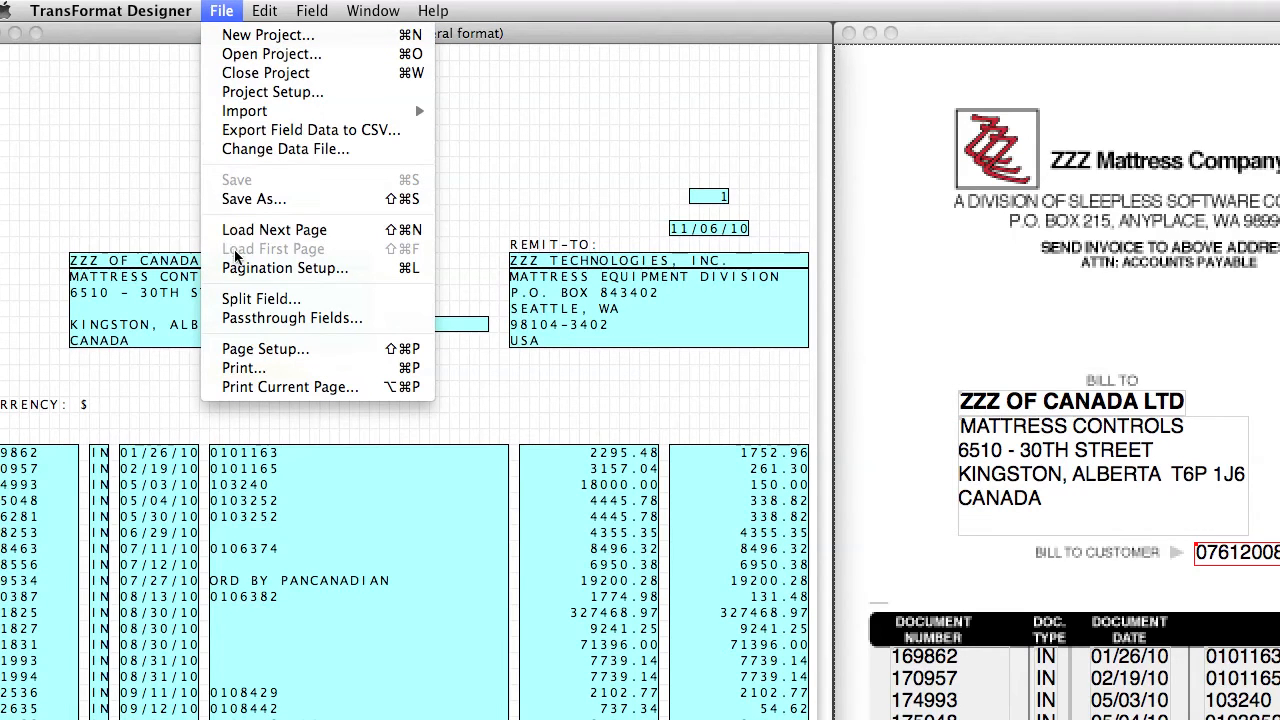
click(237, 300)
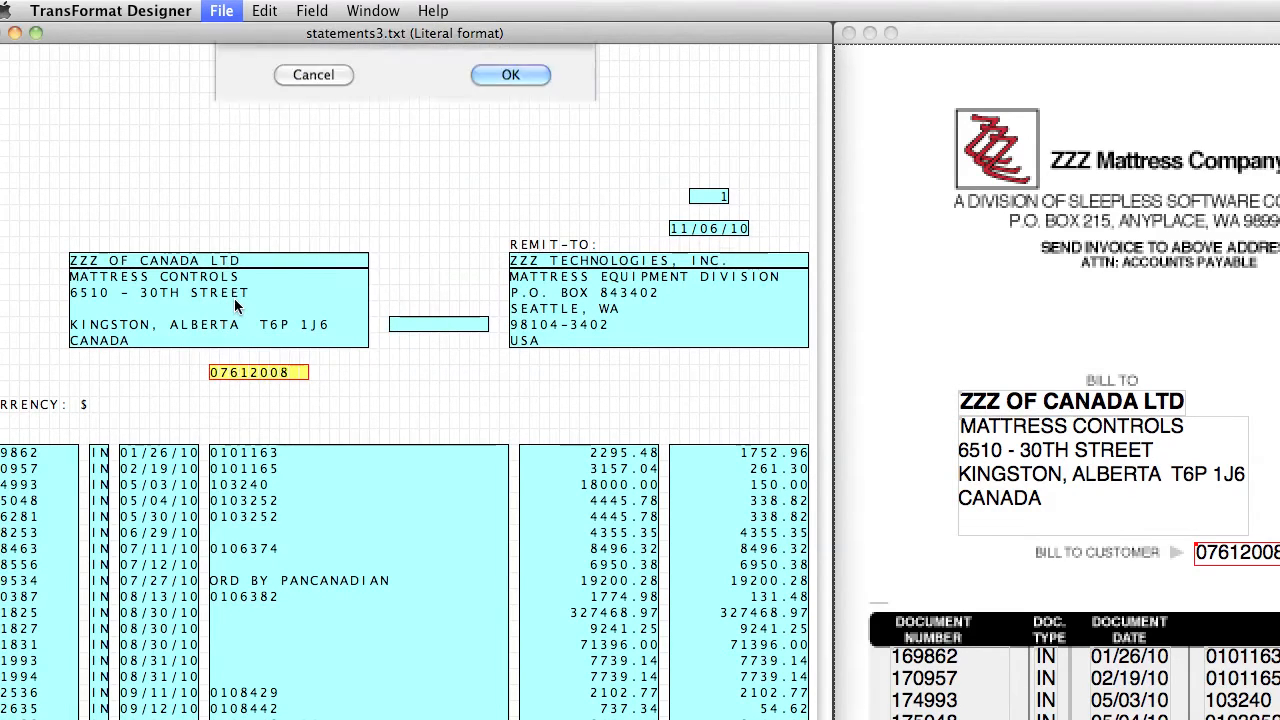
click(516, 97)
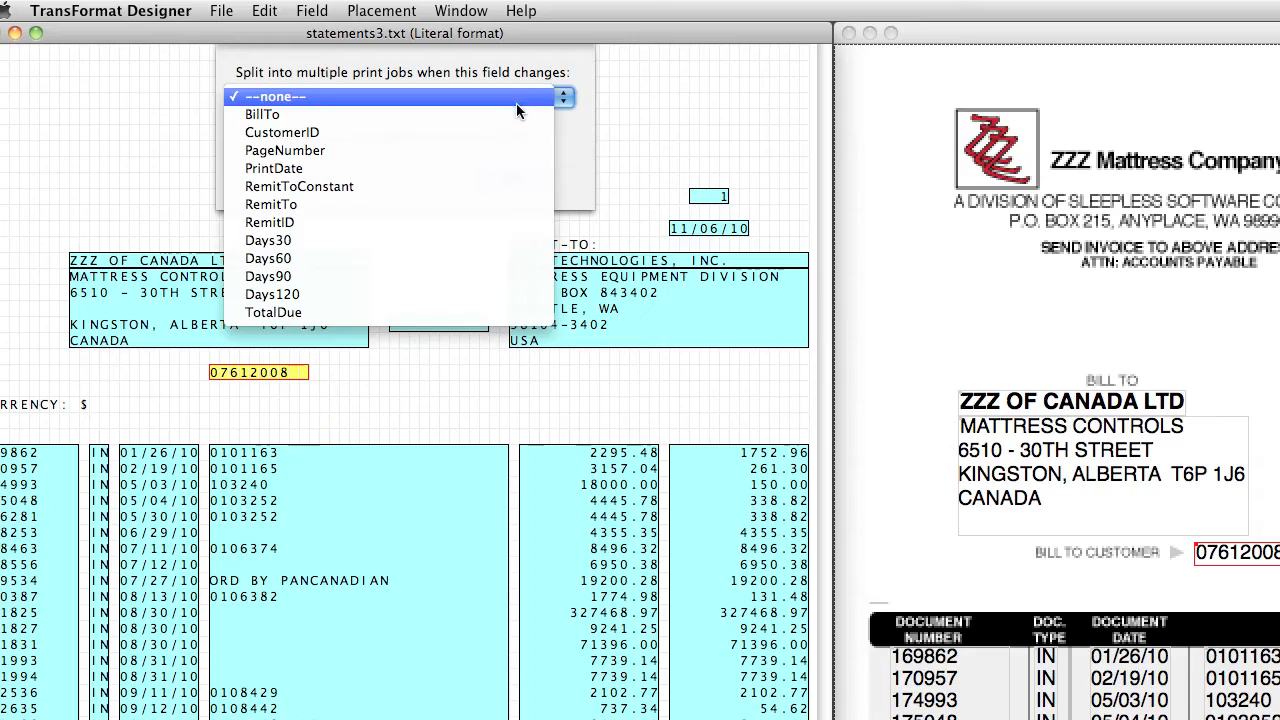
click(514, 131)
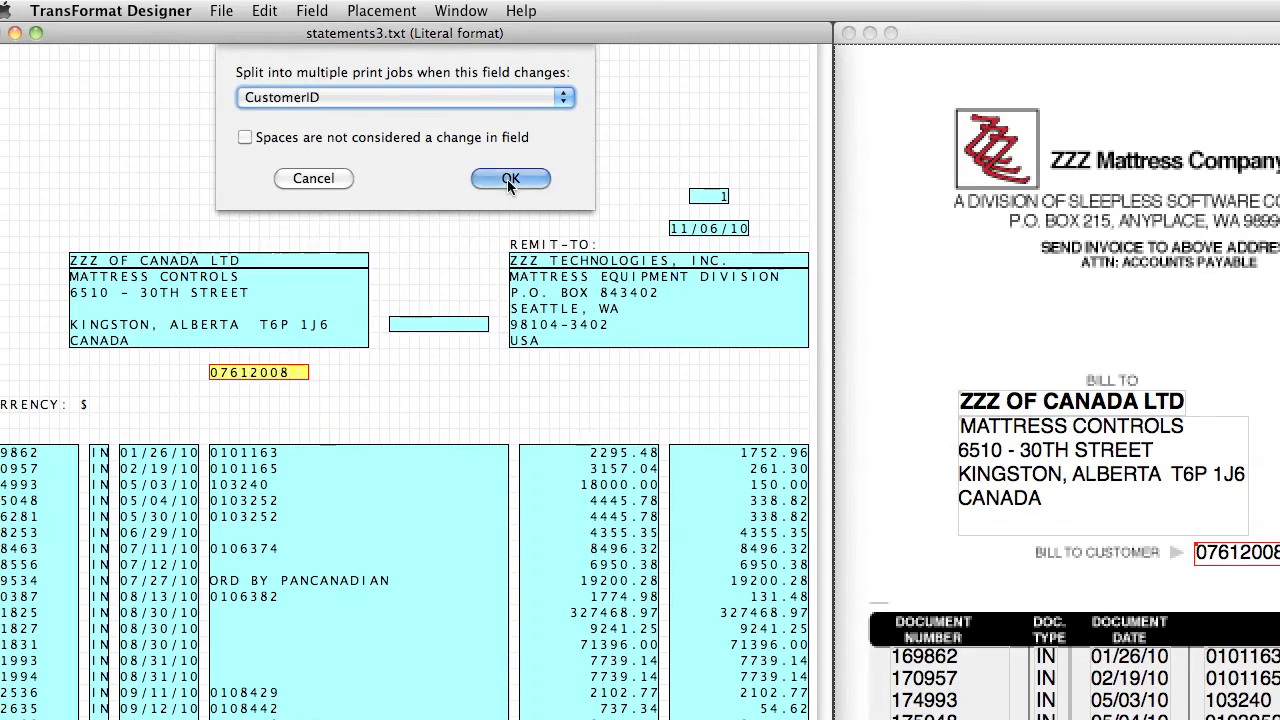
click(509, 179)
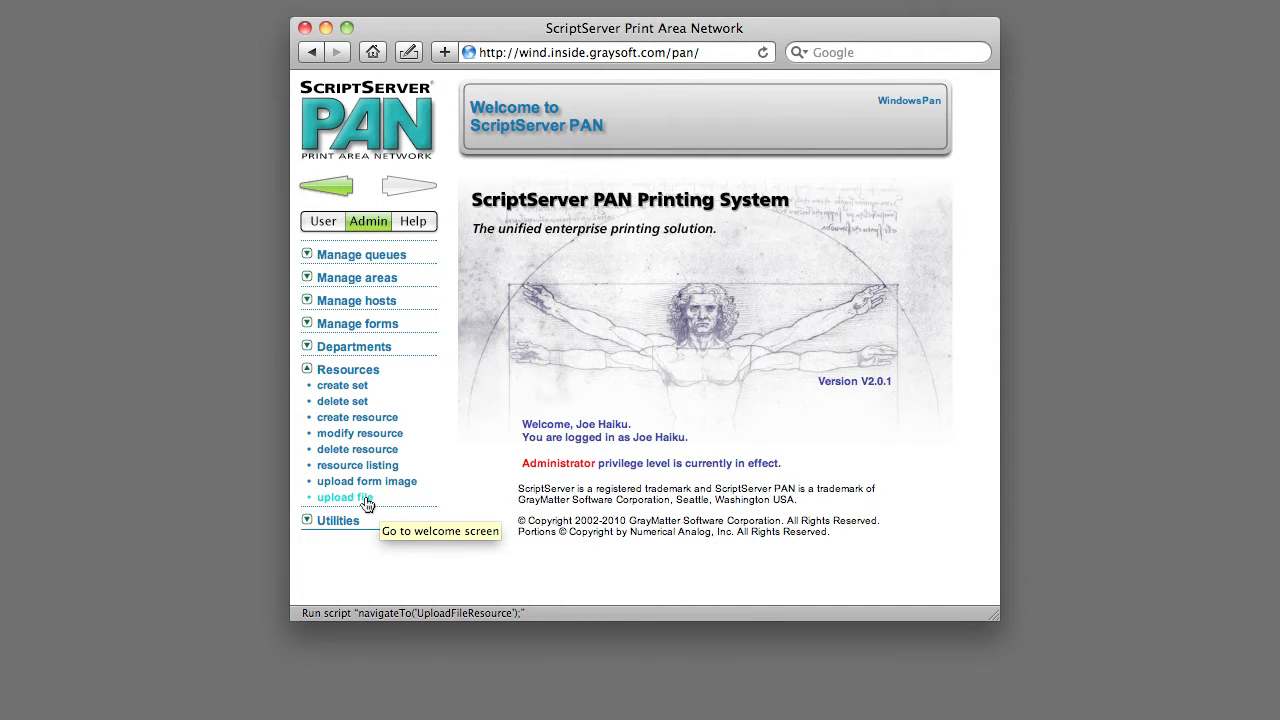
In ScriptServer PAN, start a file resource upload and name the new resource StatementsTransFormat
click(362, 498)
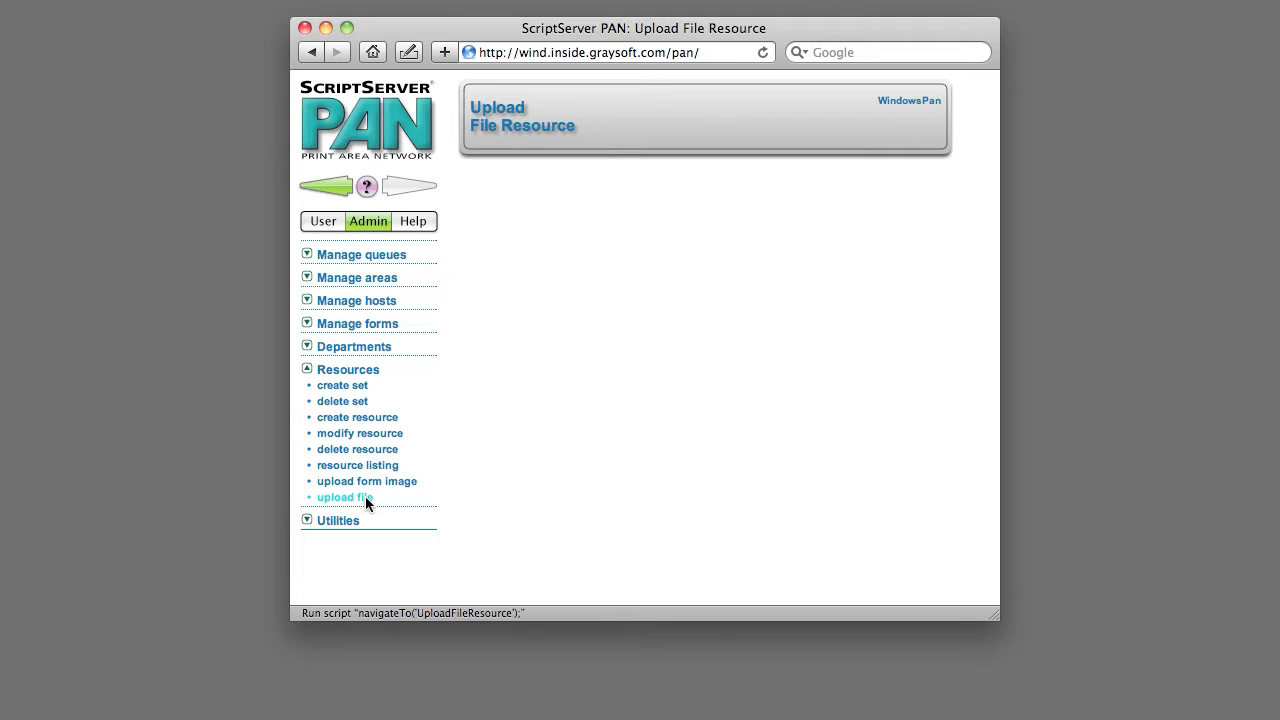
text(Stateme)
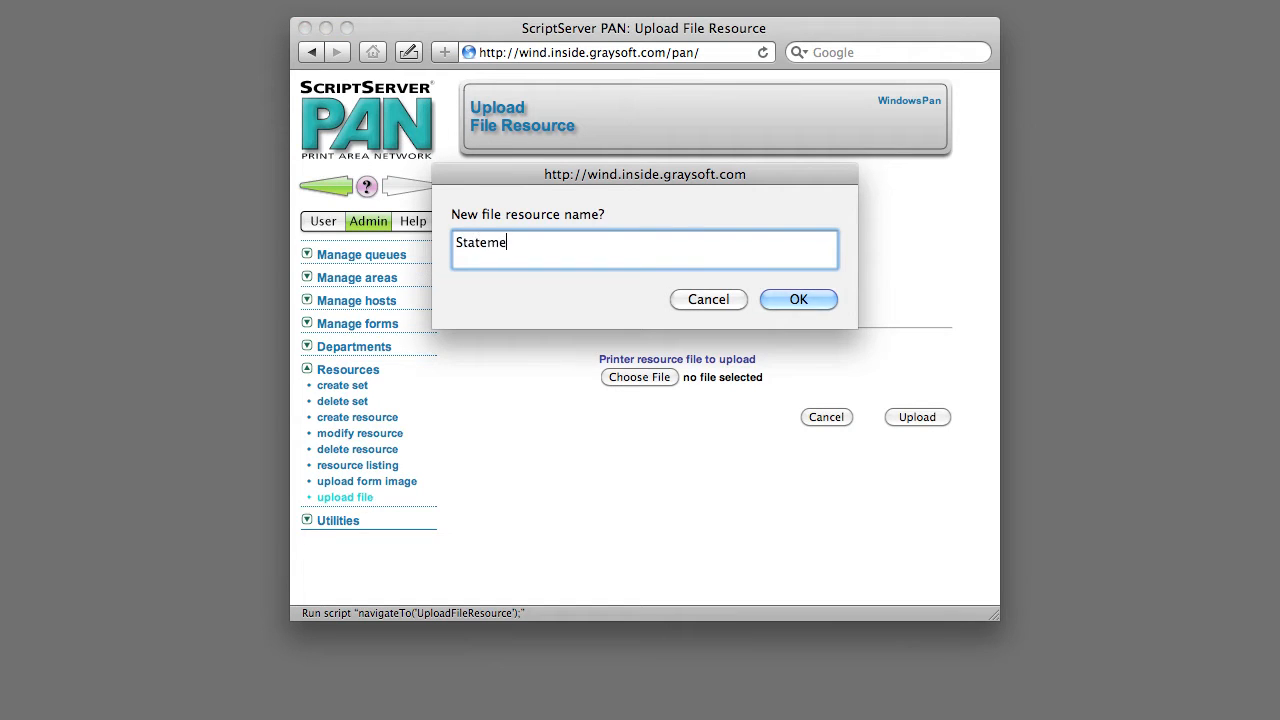
text(ntsTransFormat)
key(Return)
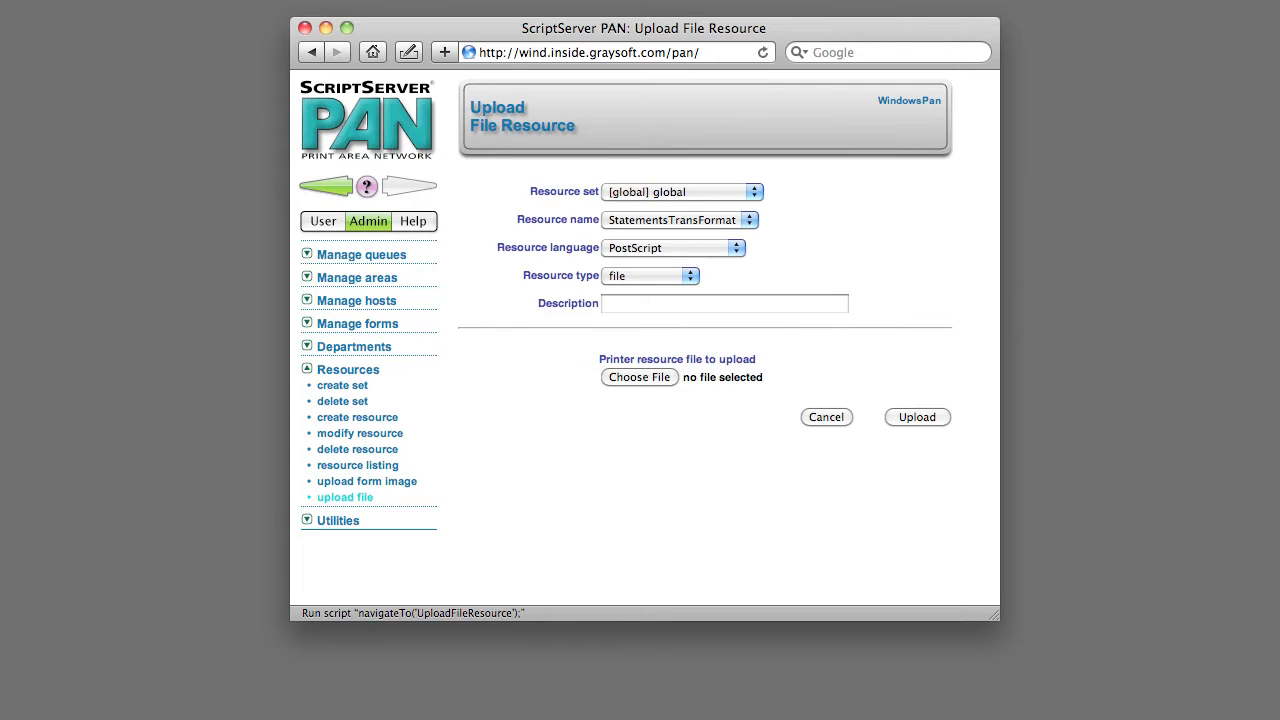
Set the resource type to TransFormat and upload statements.xfp from the ZZZ Statements folder
click(631, 275)
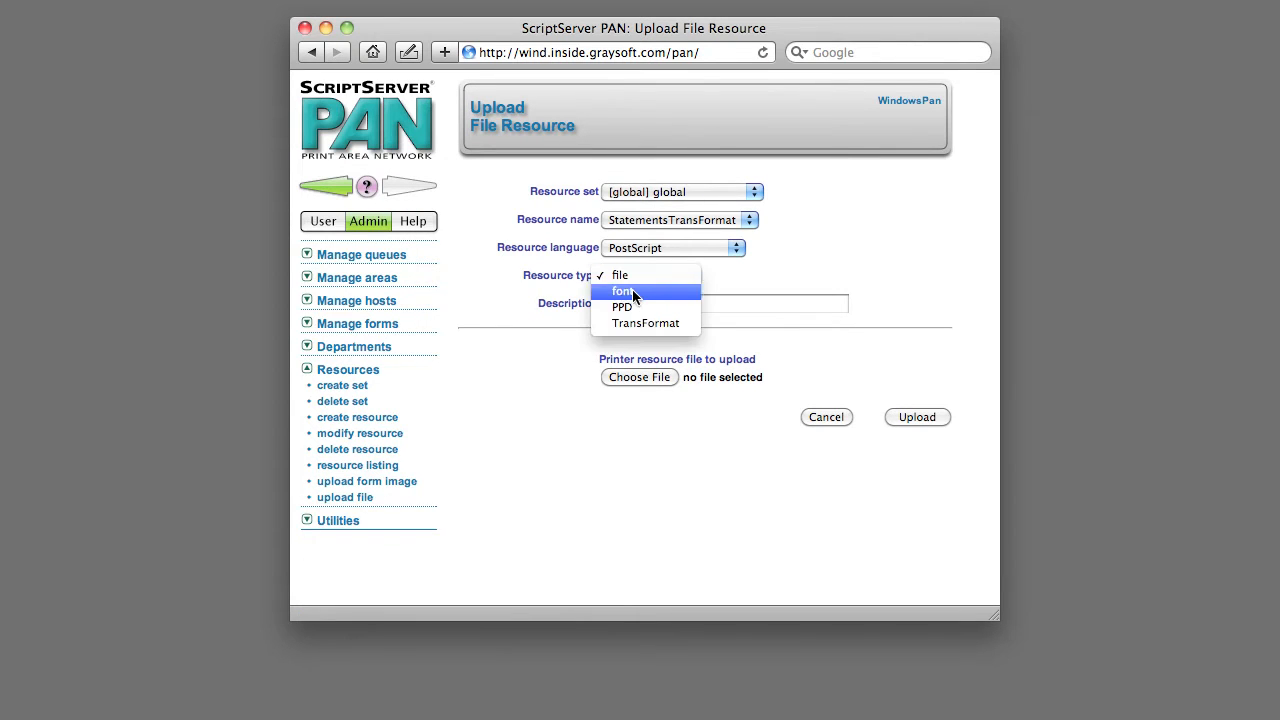
click(645, 323)
click(651, 377)
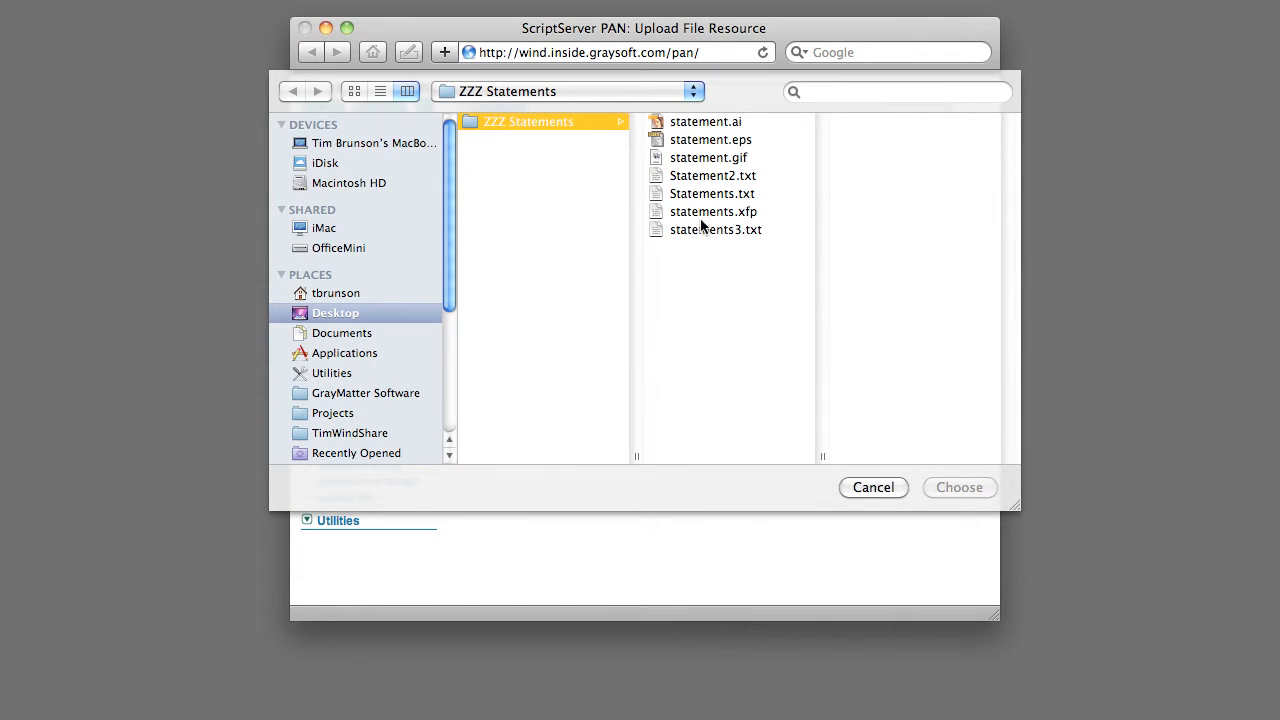
double_click(700, 211)
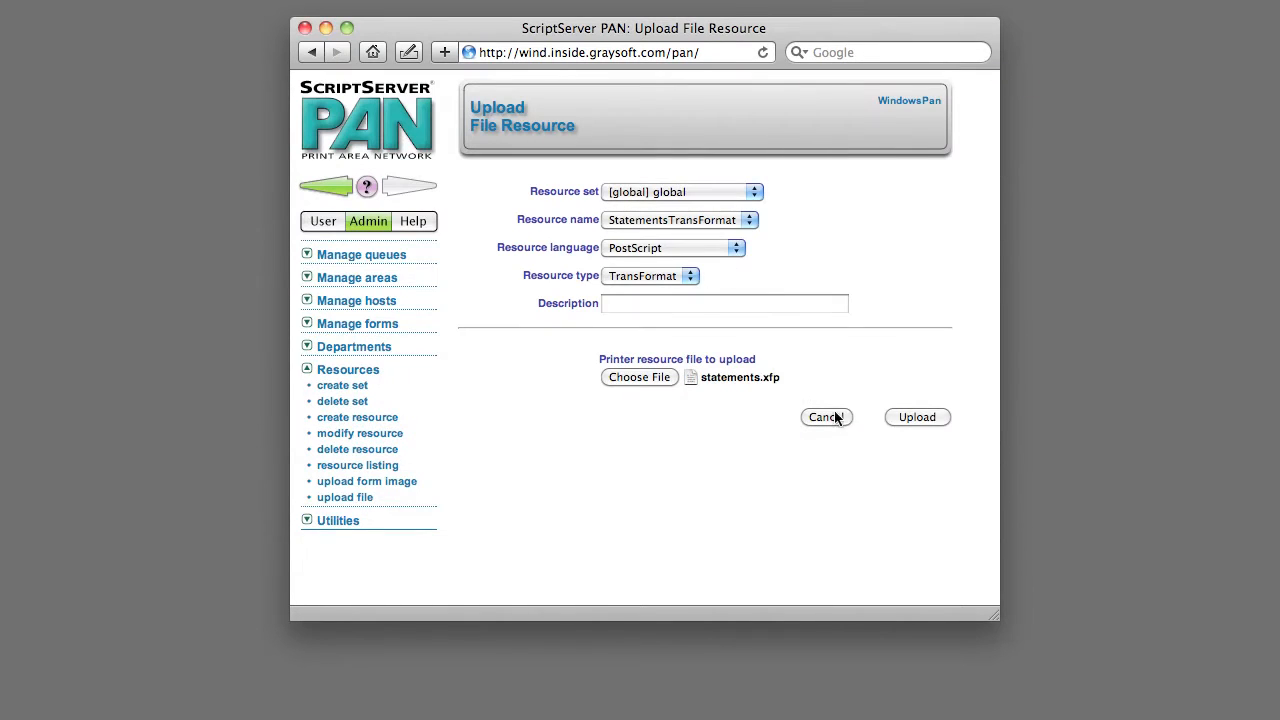
click(913, 418)
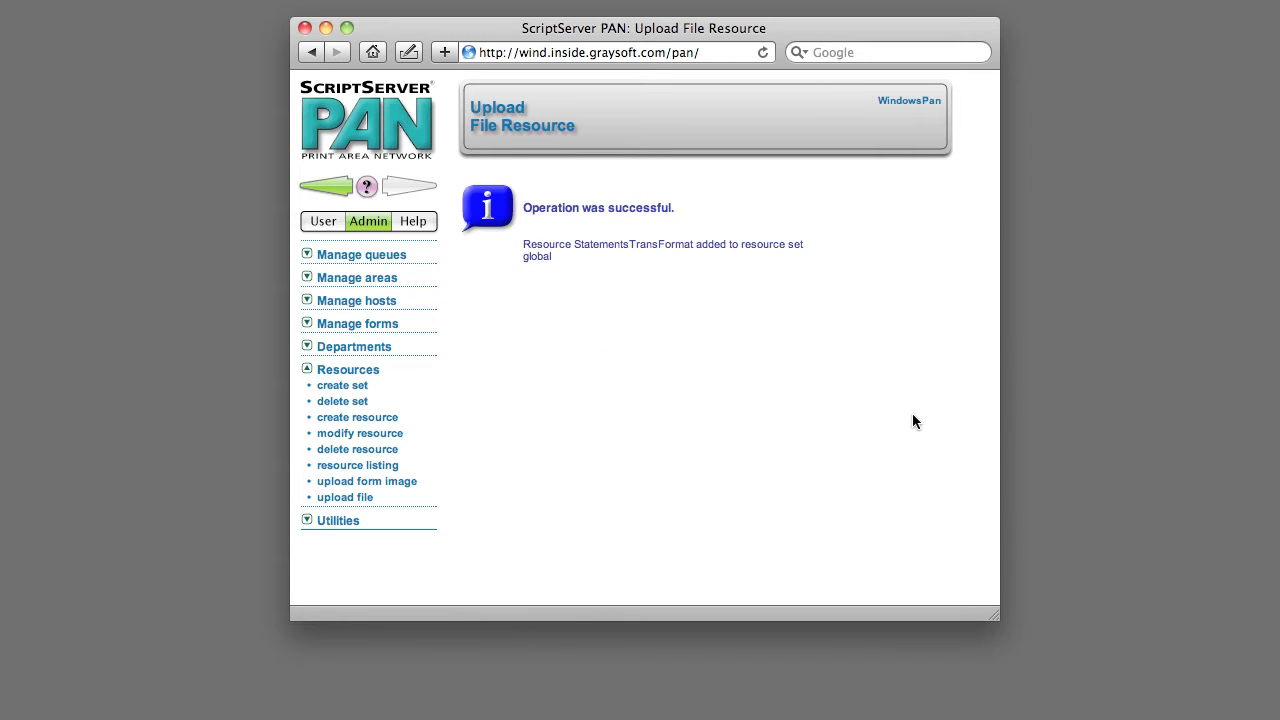
Create a new form named Statements
click(385, 326)
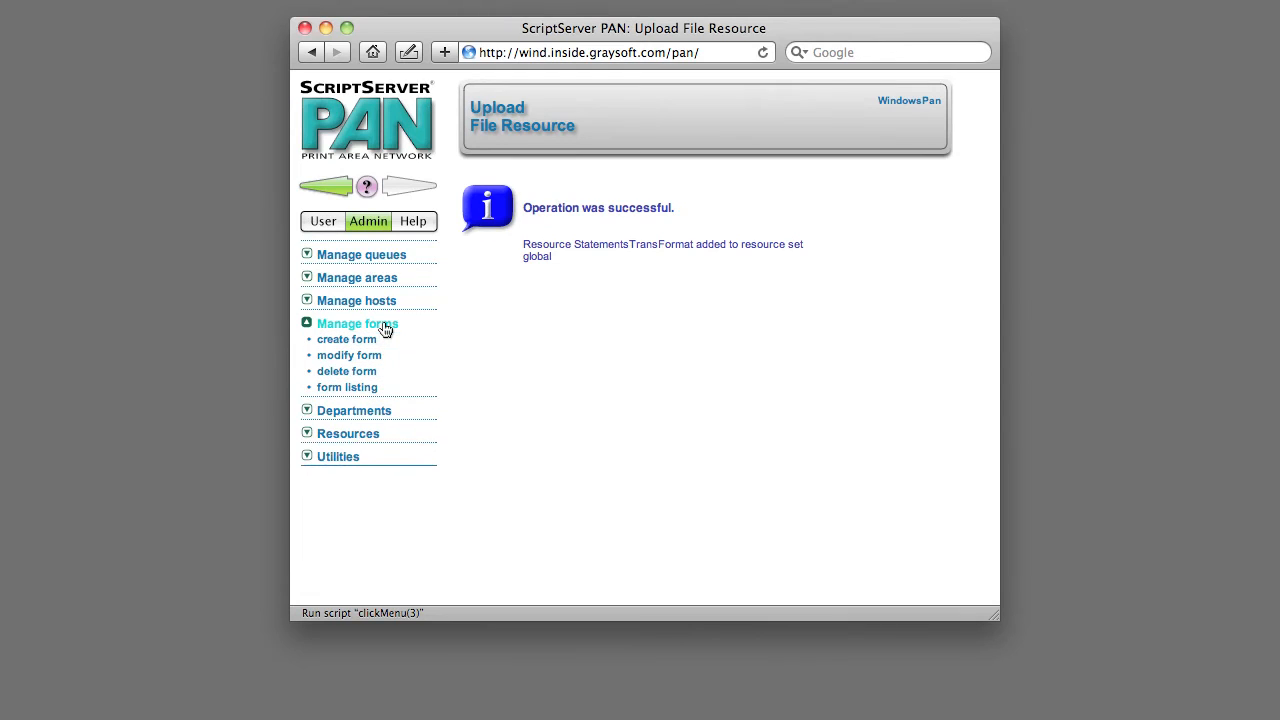
click(362, 341)
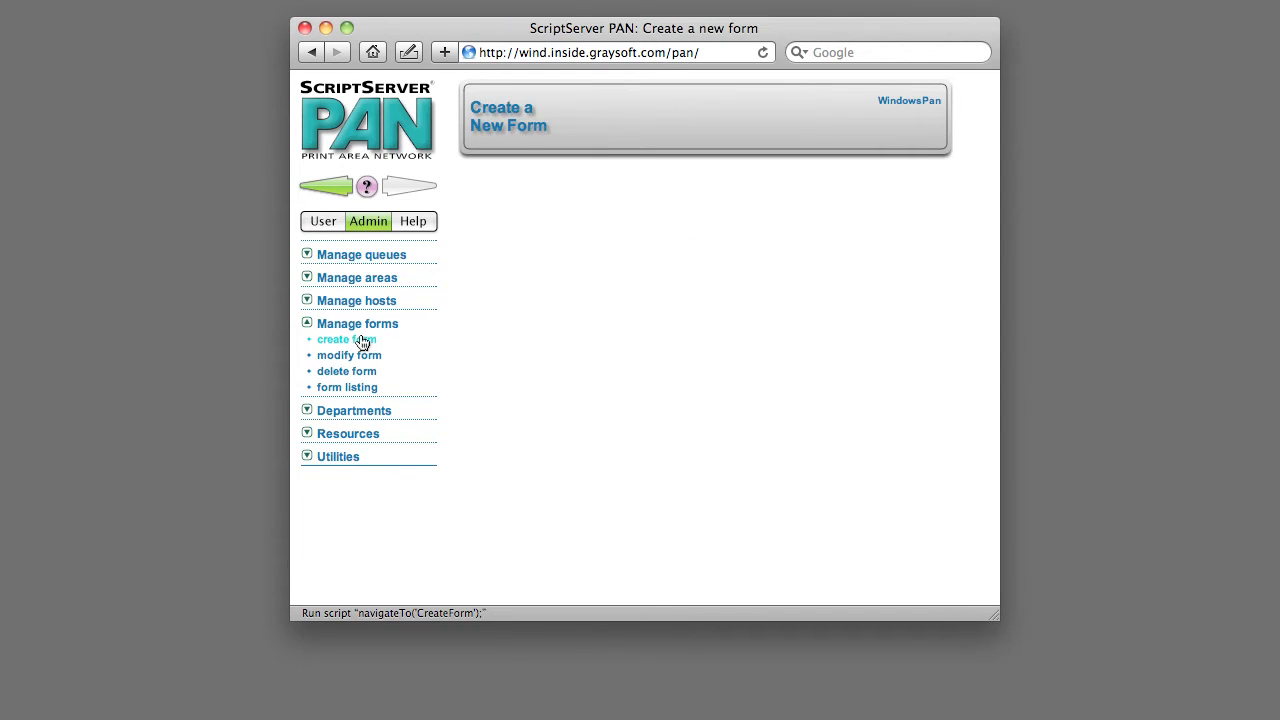
text(St)
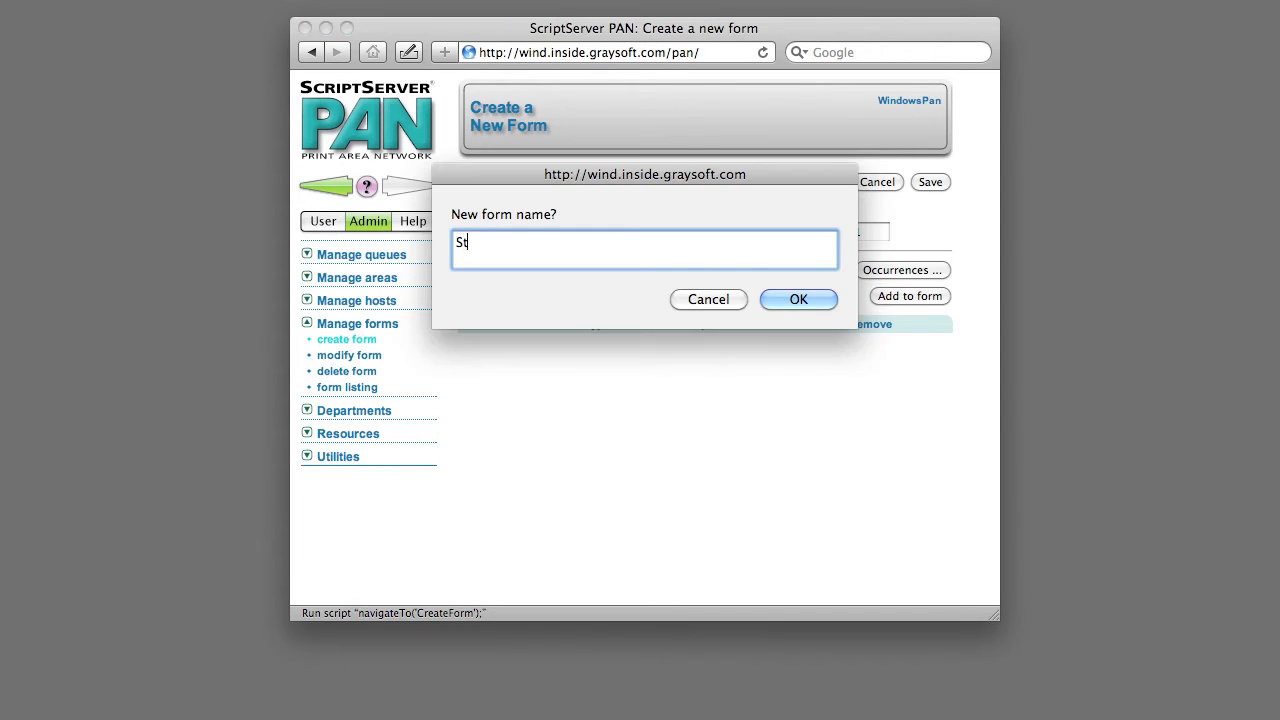
text(atements)
key(Return)
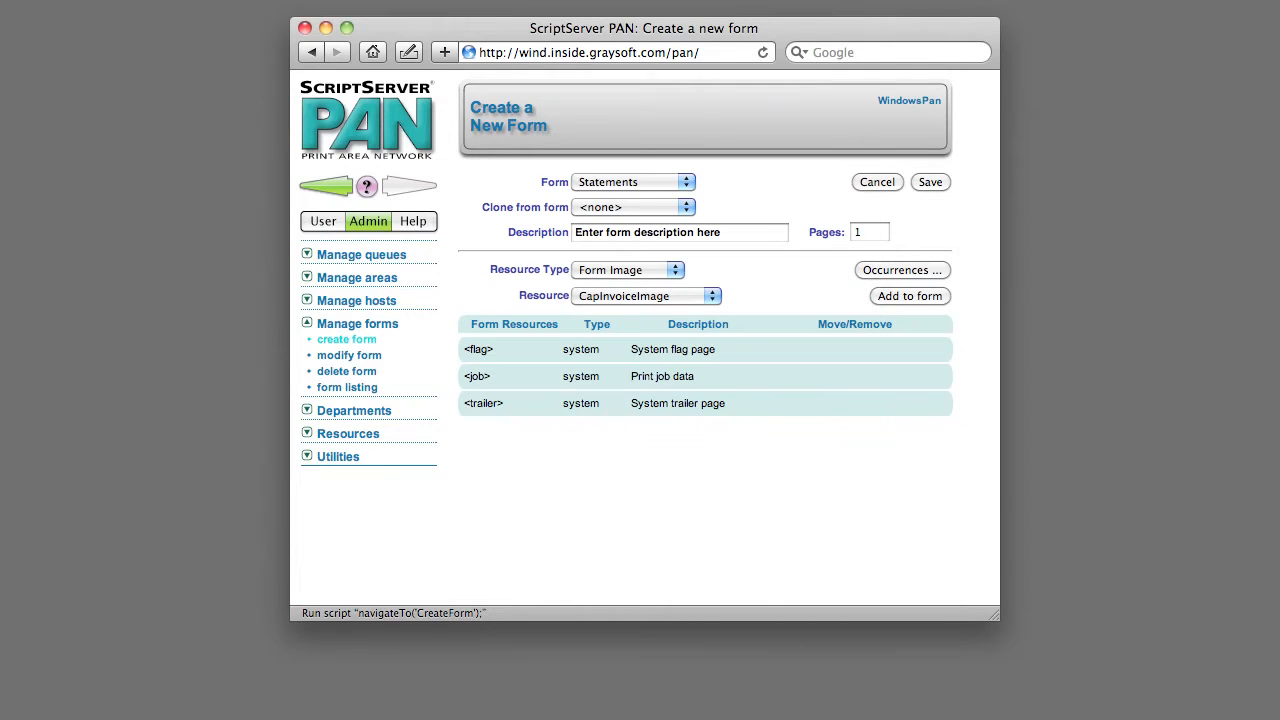
Add the StatementsImage form image resource to the Statements form
click(610, 294)
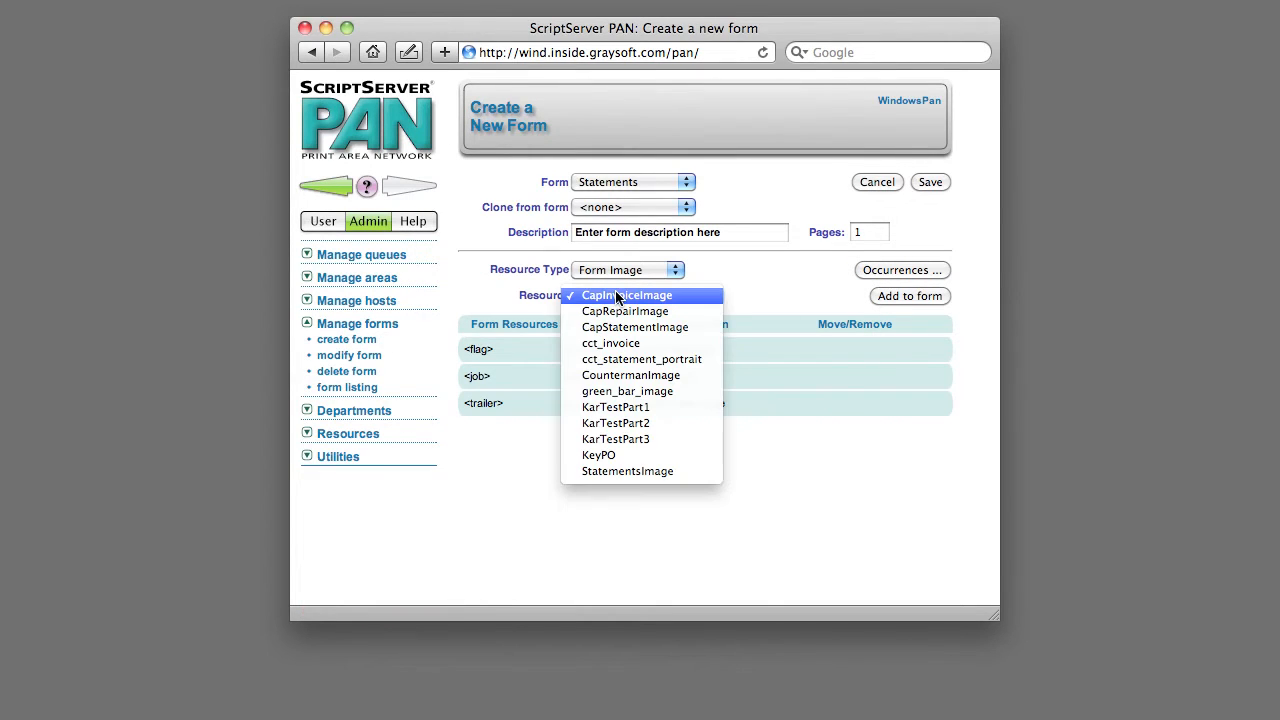
click(619, 470)
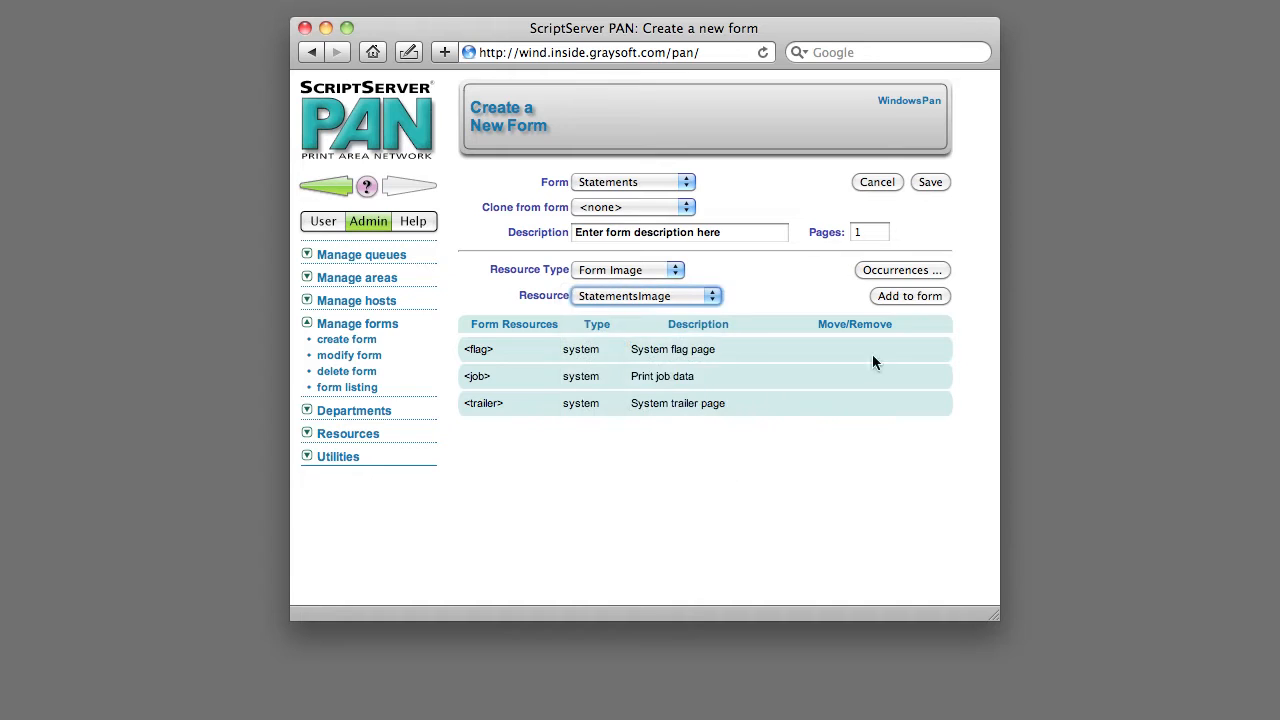
click(916, 296)
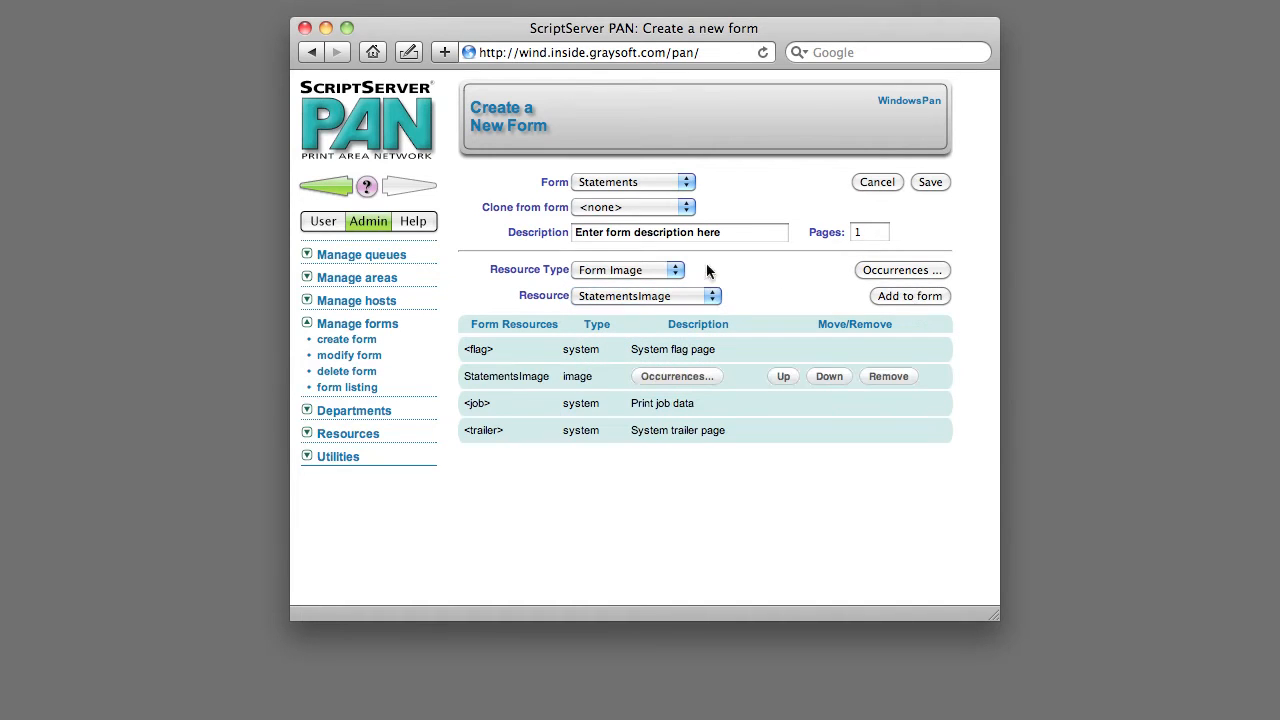
Add the StatementsTransFormat resource of type TransFormat to the form and save the form
click(630, 272)
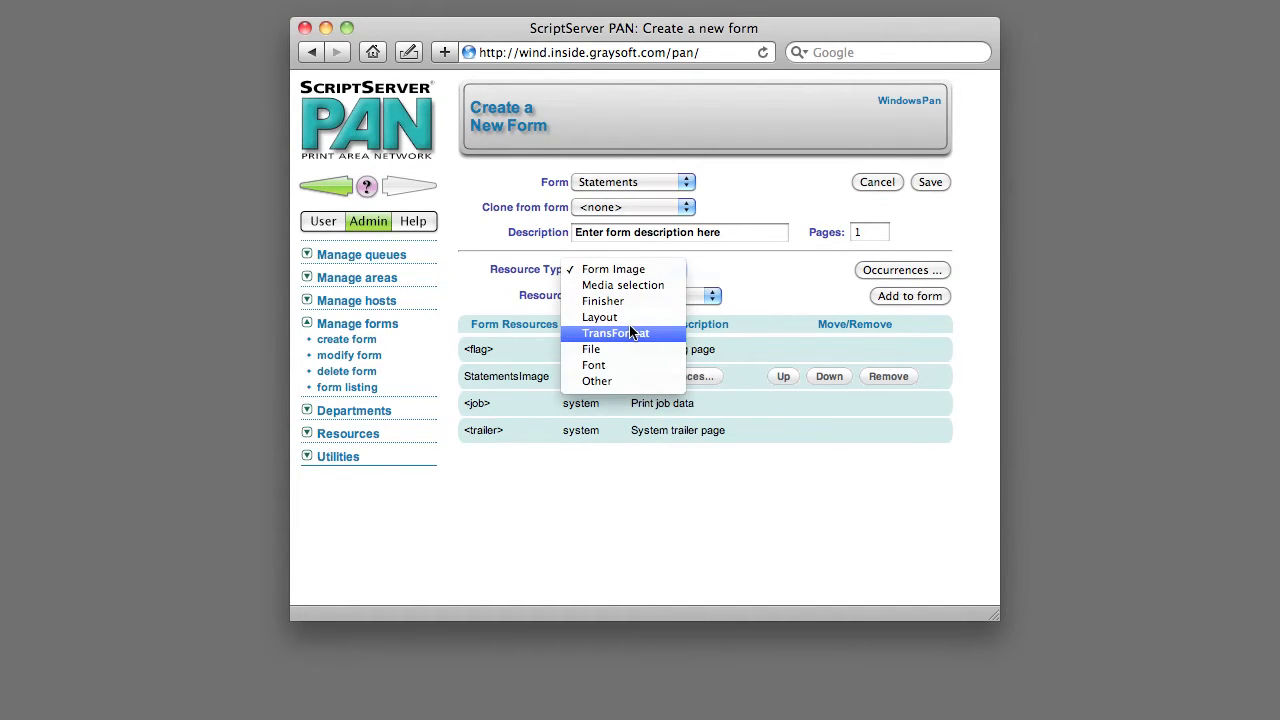
click(630, 333)
click(642, 297)
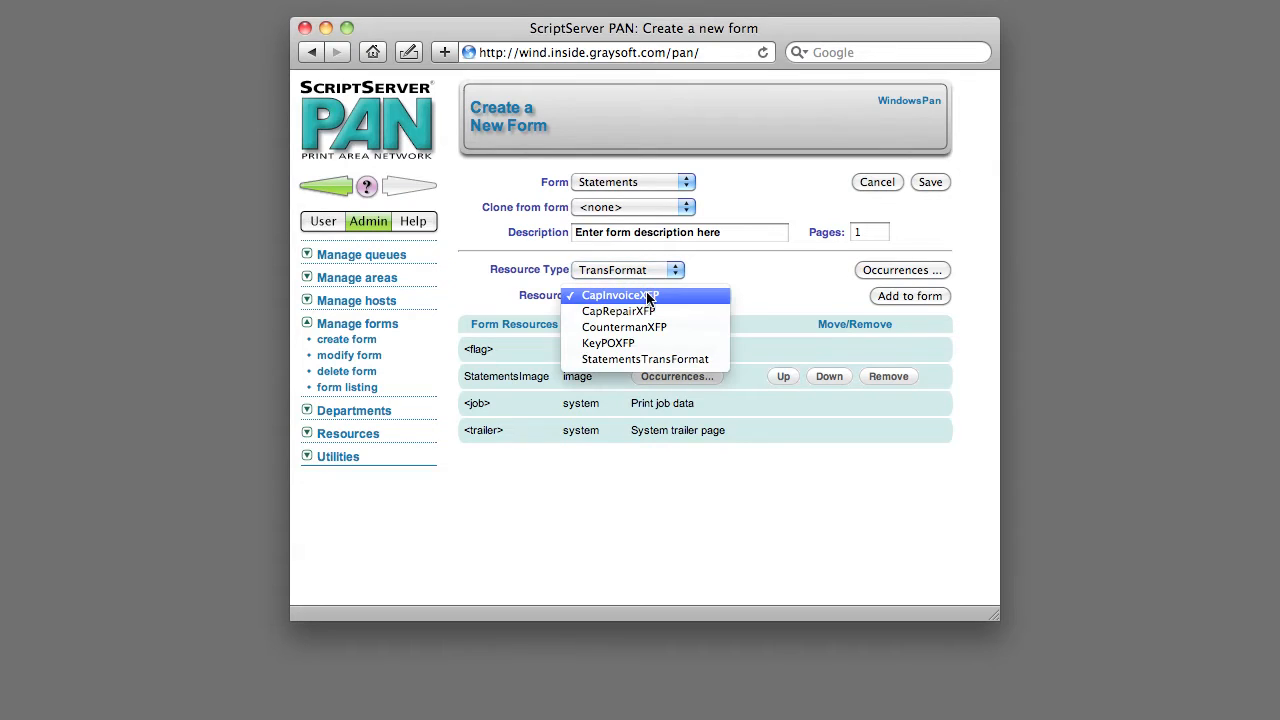
click(648, 359)
click(886, 297)
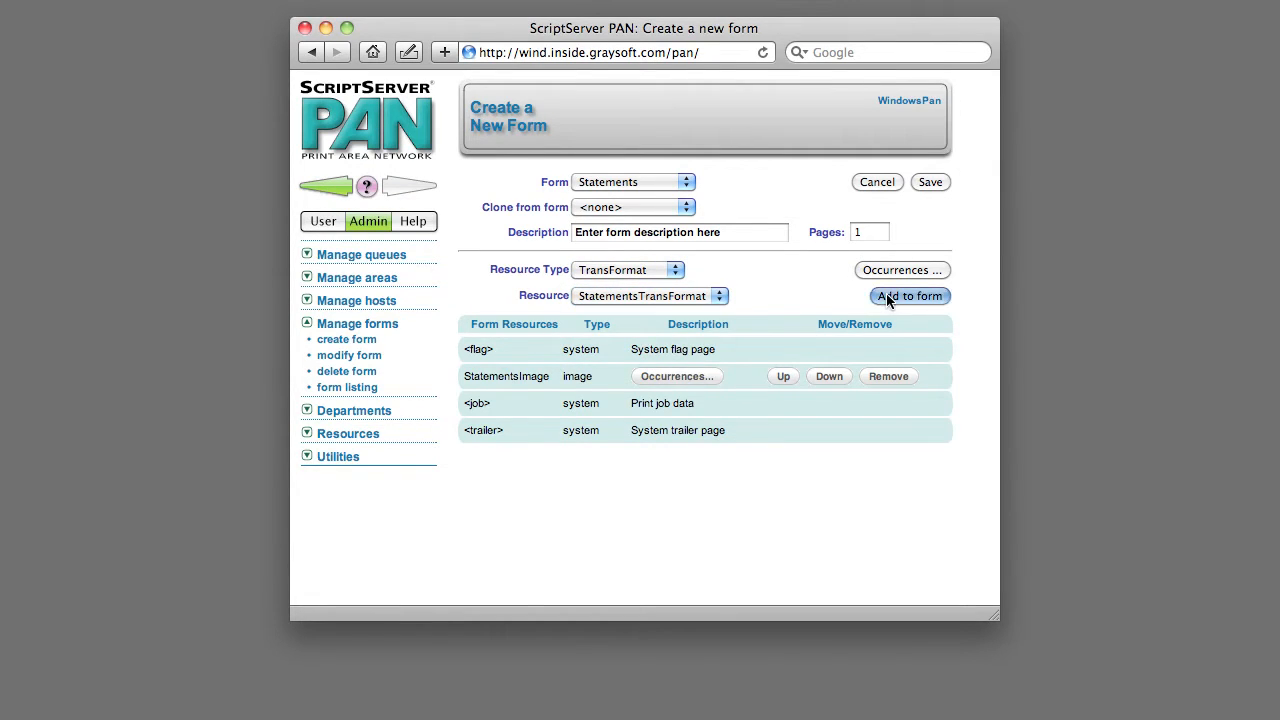
click(936, 182)
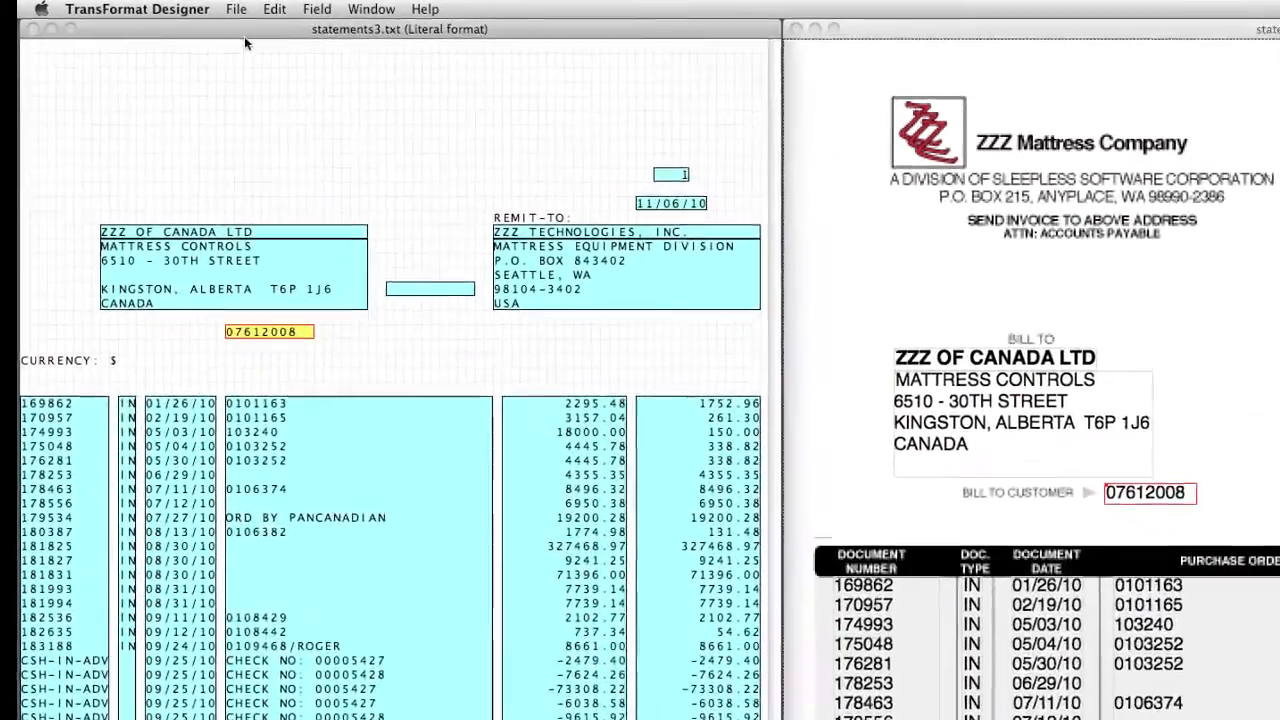
Switch to TransFormat Designer and choose CustomerID as the split field for separating the statements into print jobs
click(211, 6)
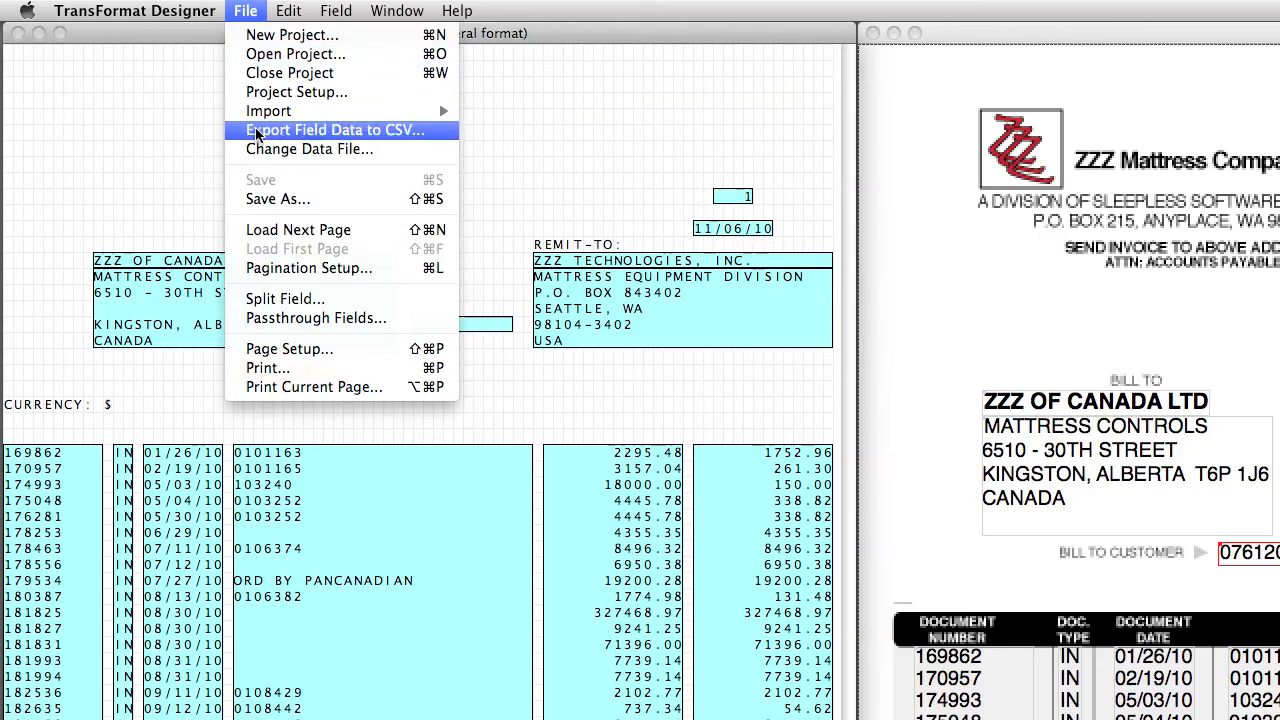
click(258, 300)
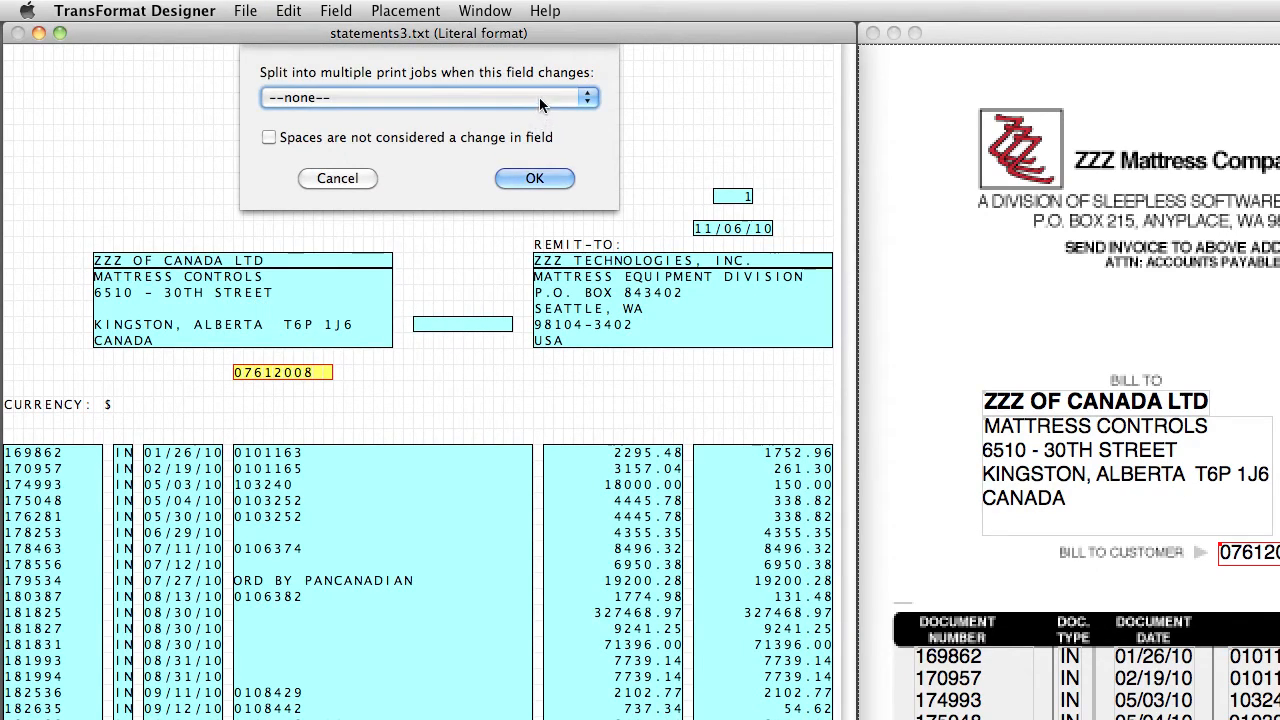
click(539, 97)
click(537, 131)
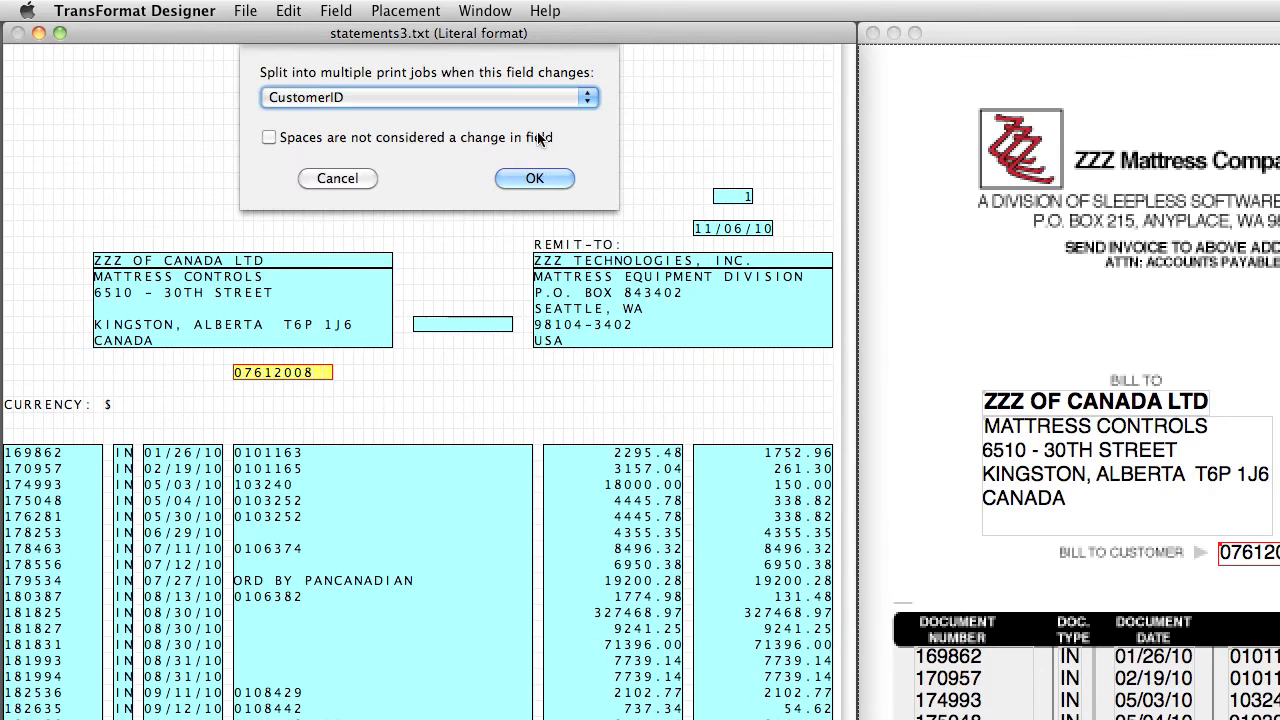
click(531, 179)
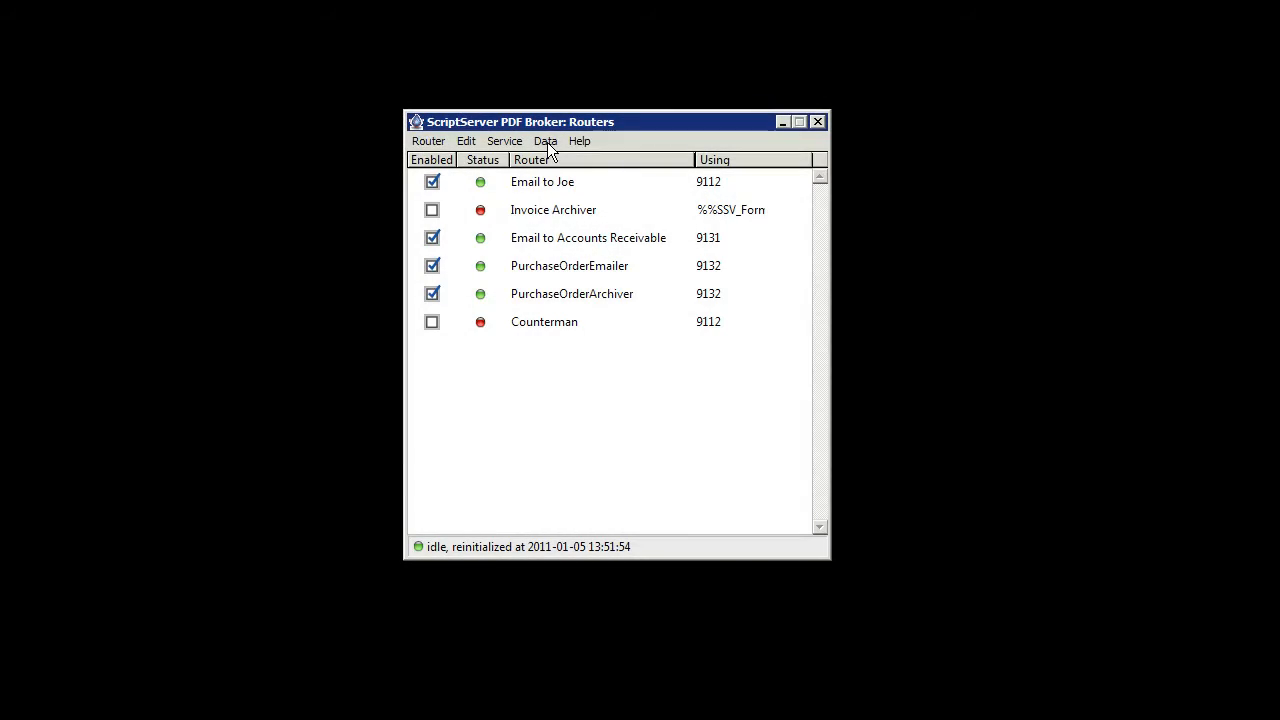
In ScriptServer PDF Broker, import Customers.csv as lookup table Customers, treating the first row as column headings
click(547, 142)
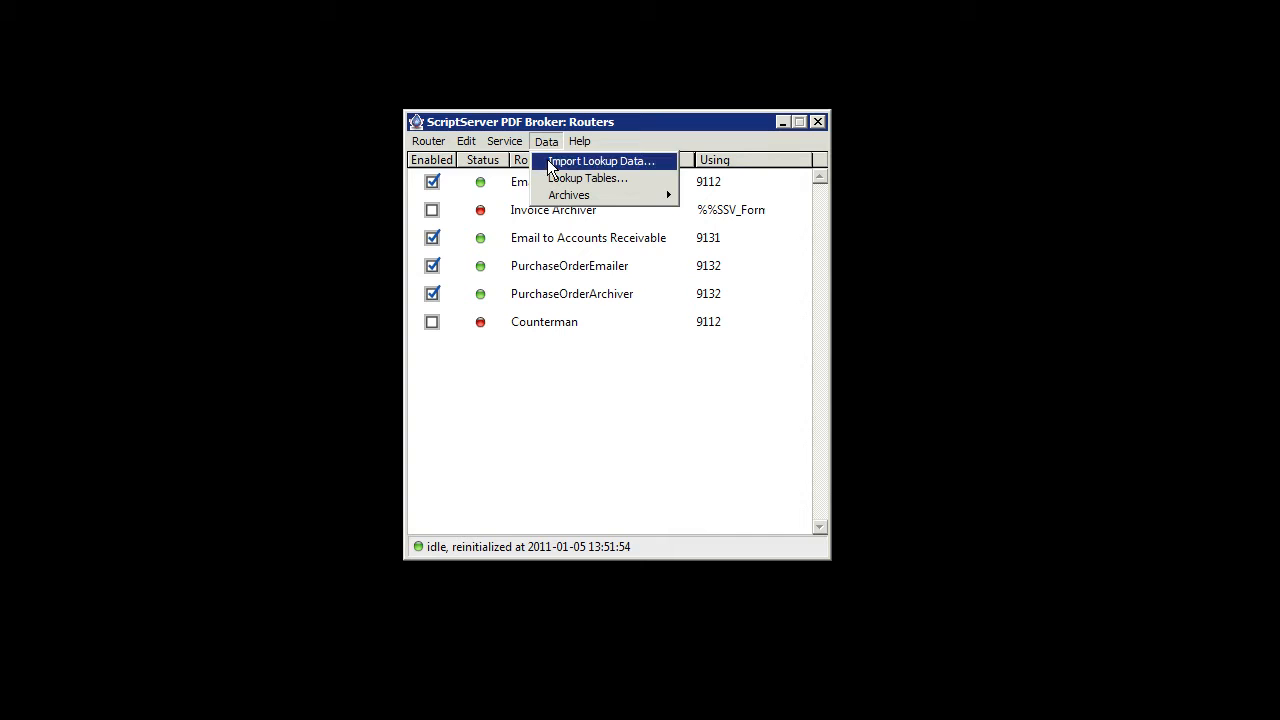
click(548, 161)
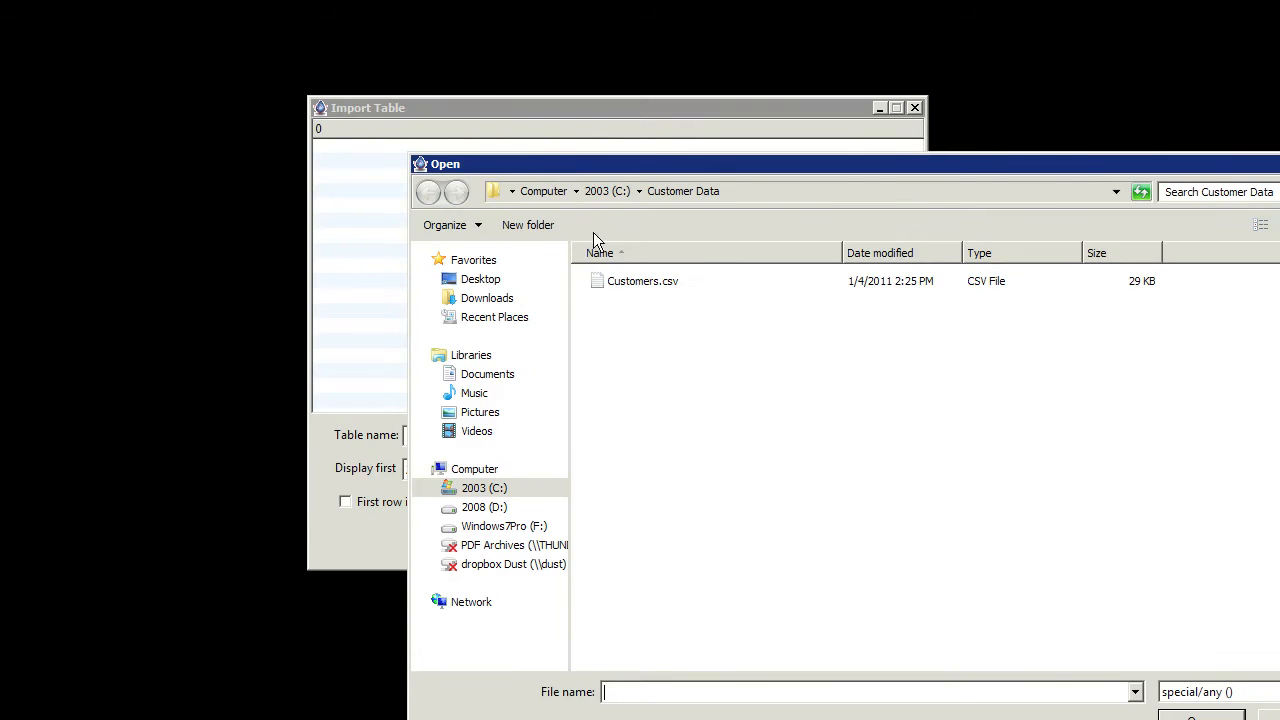
click(648, 288)
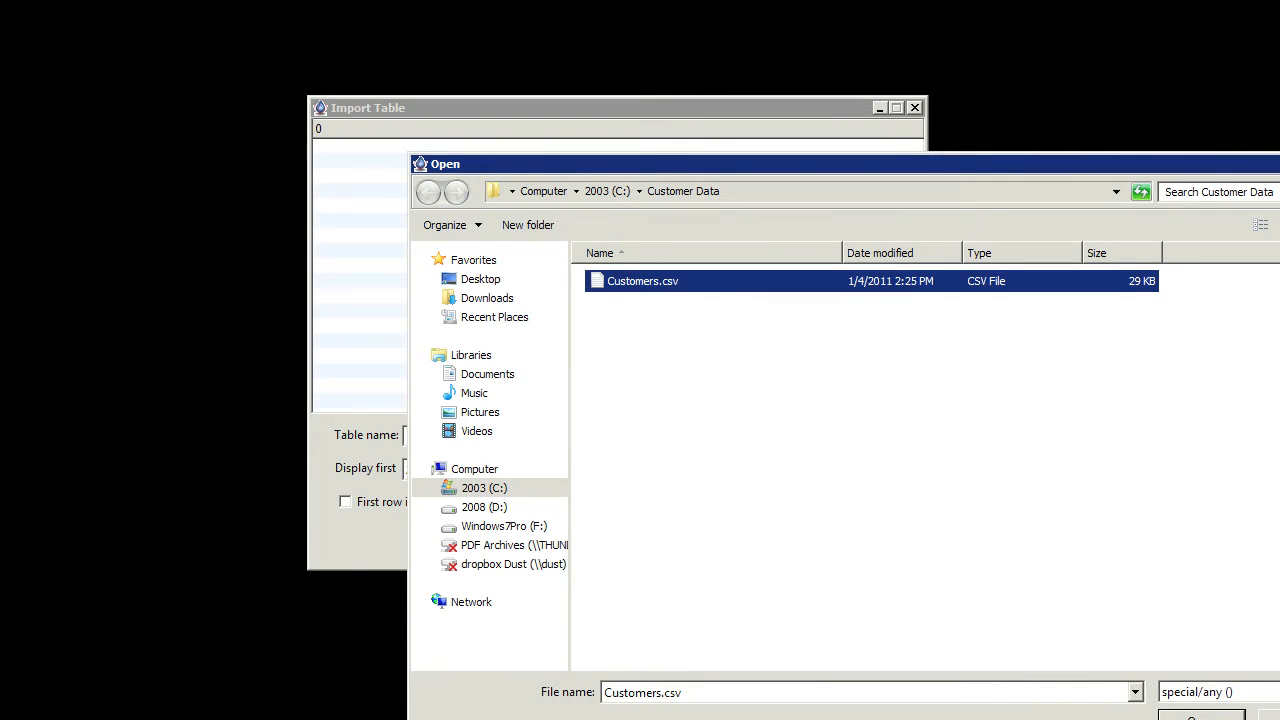
key(Return)
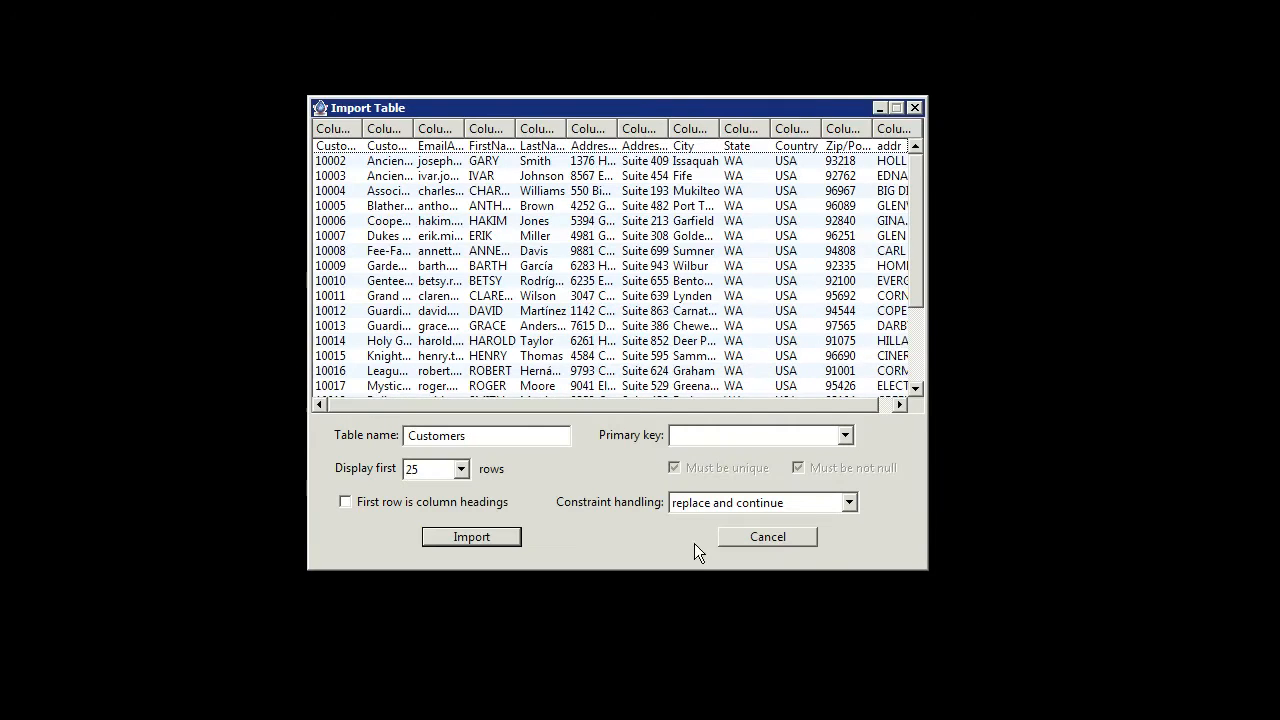
click(346, 502)
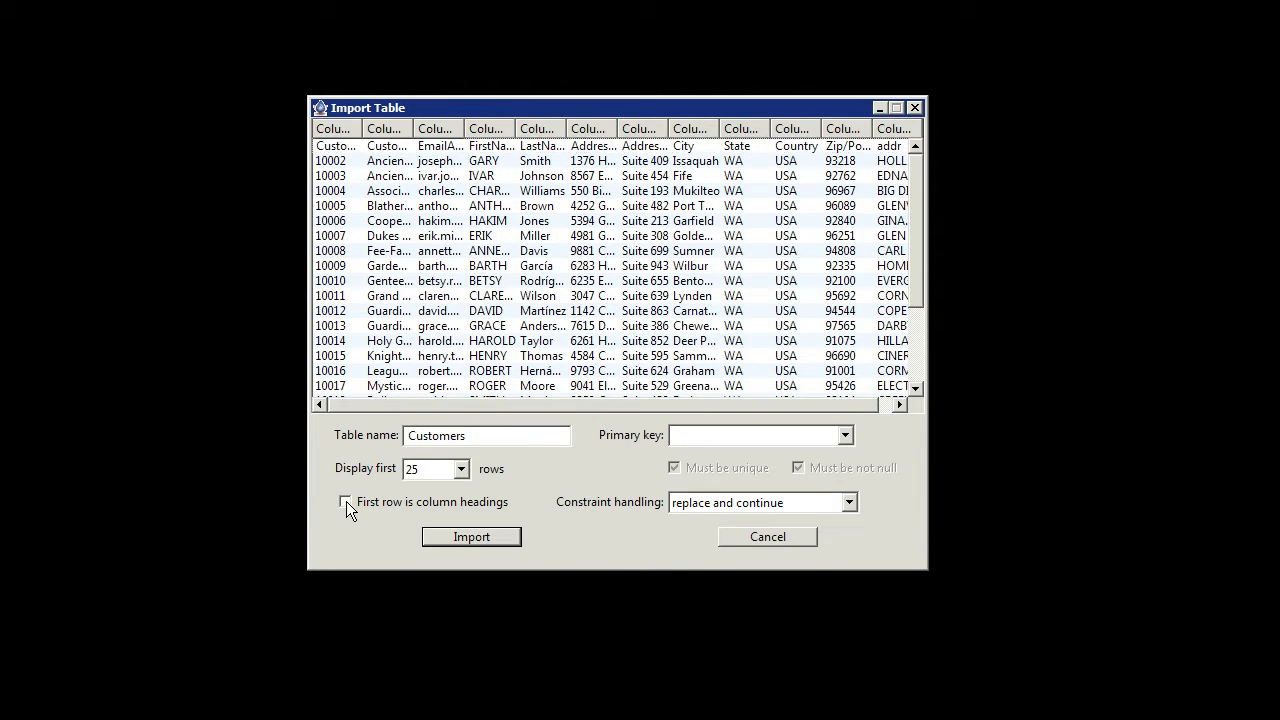
click(463, 536)
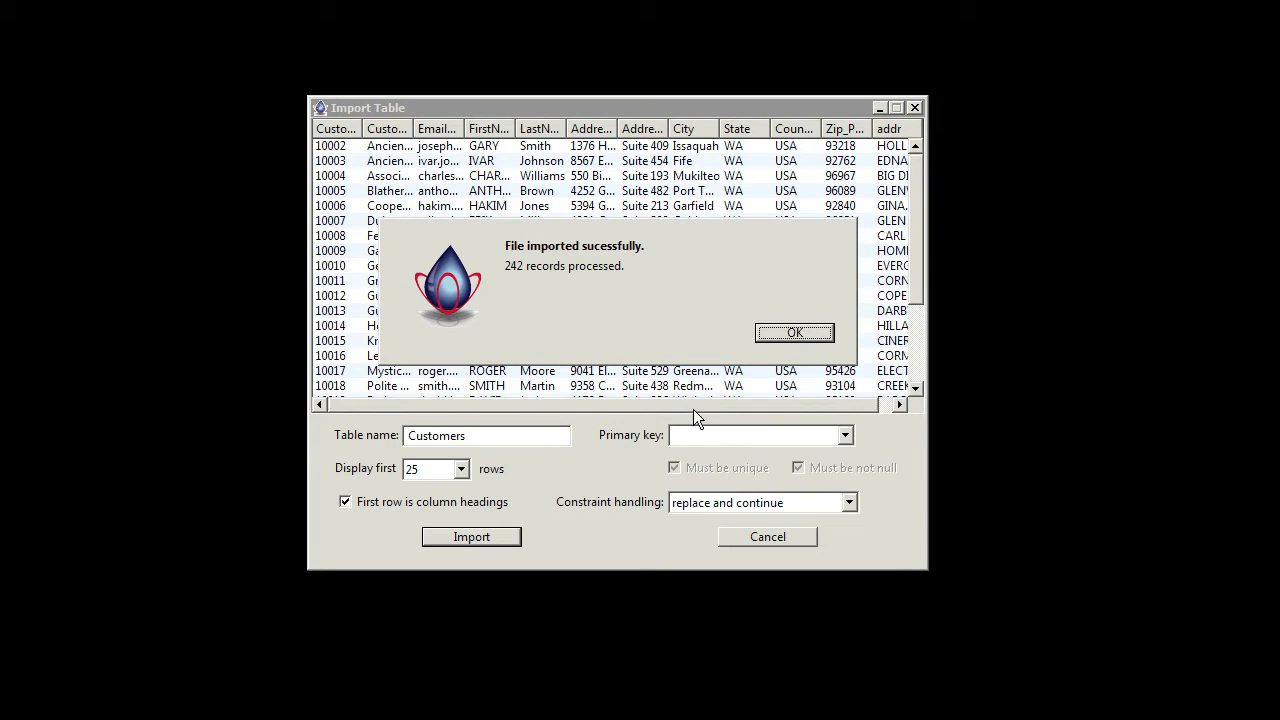
click(770, 334)
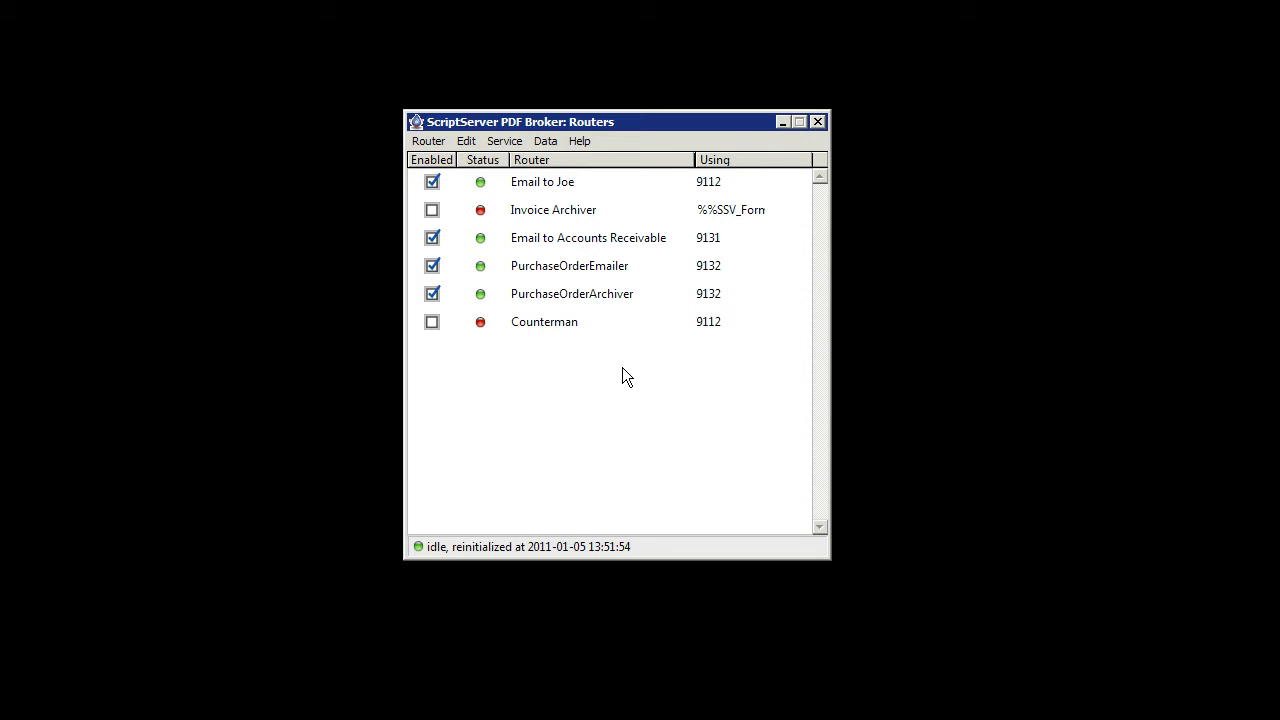
Open the lookup tables and examine the customer records in the contents of the Customers table
click(549, 141)
click(563, 180)
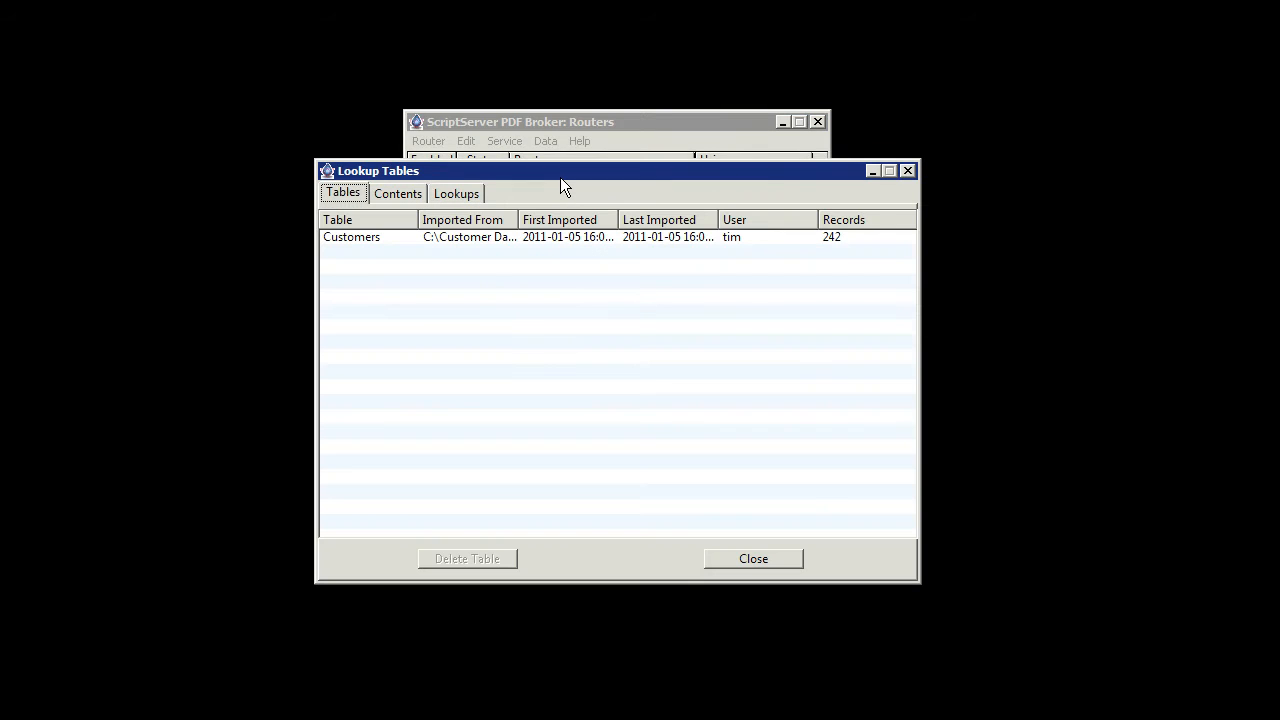
click(484, 237)
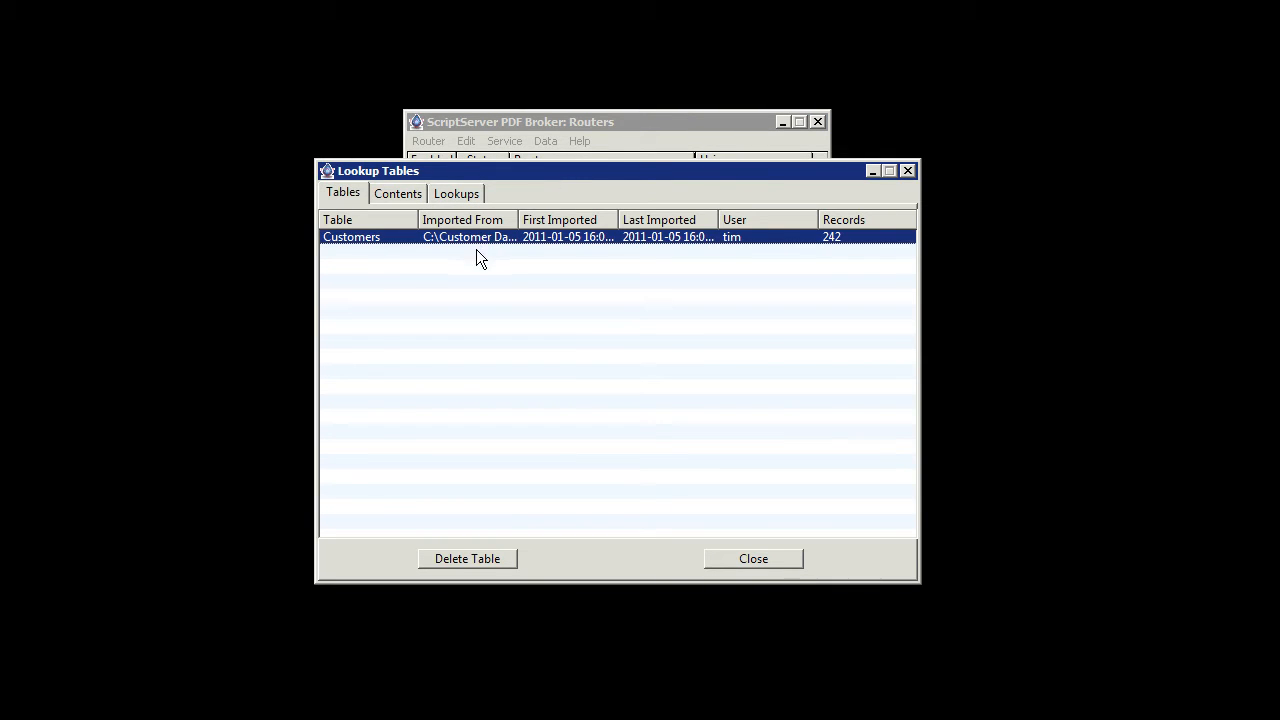
click(409, 194)
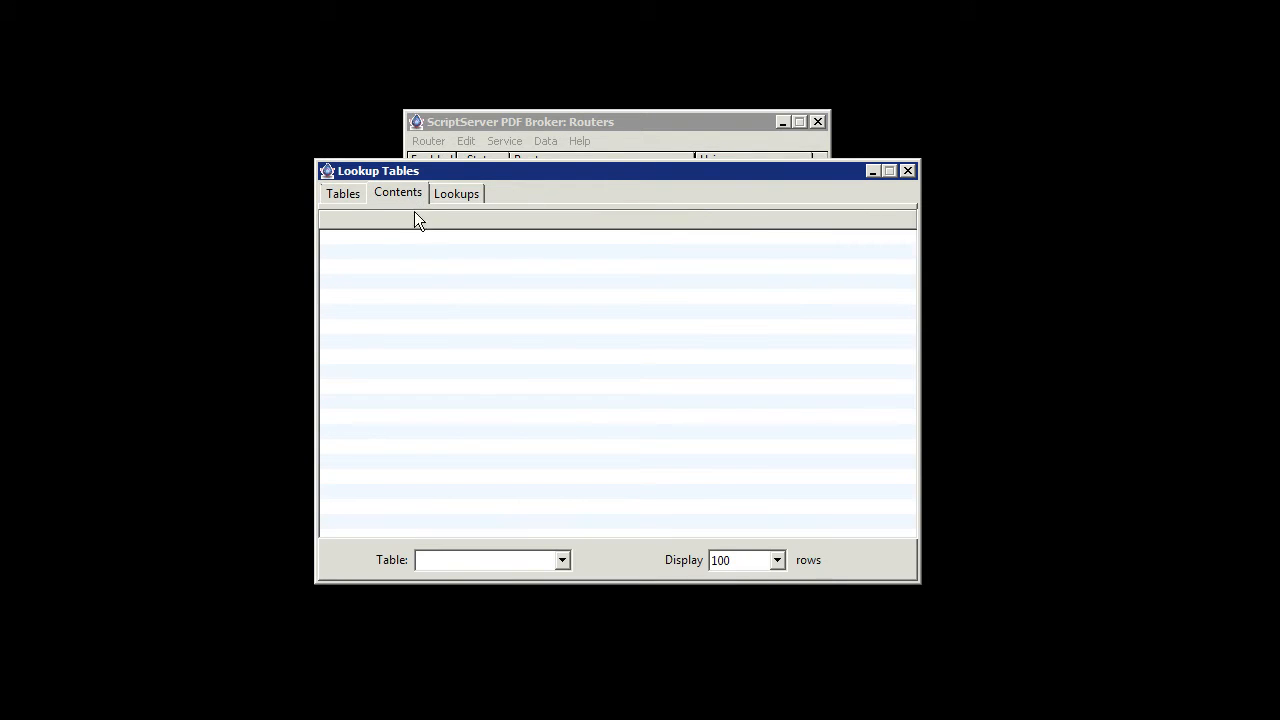
click(562, 560)
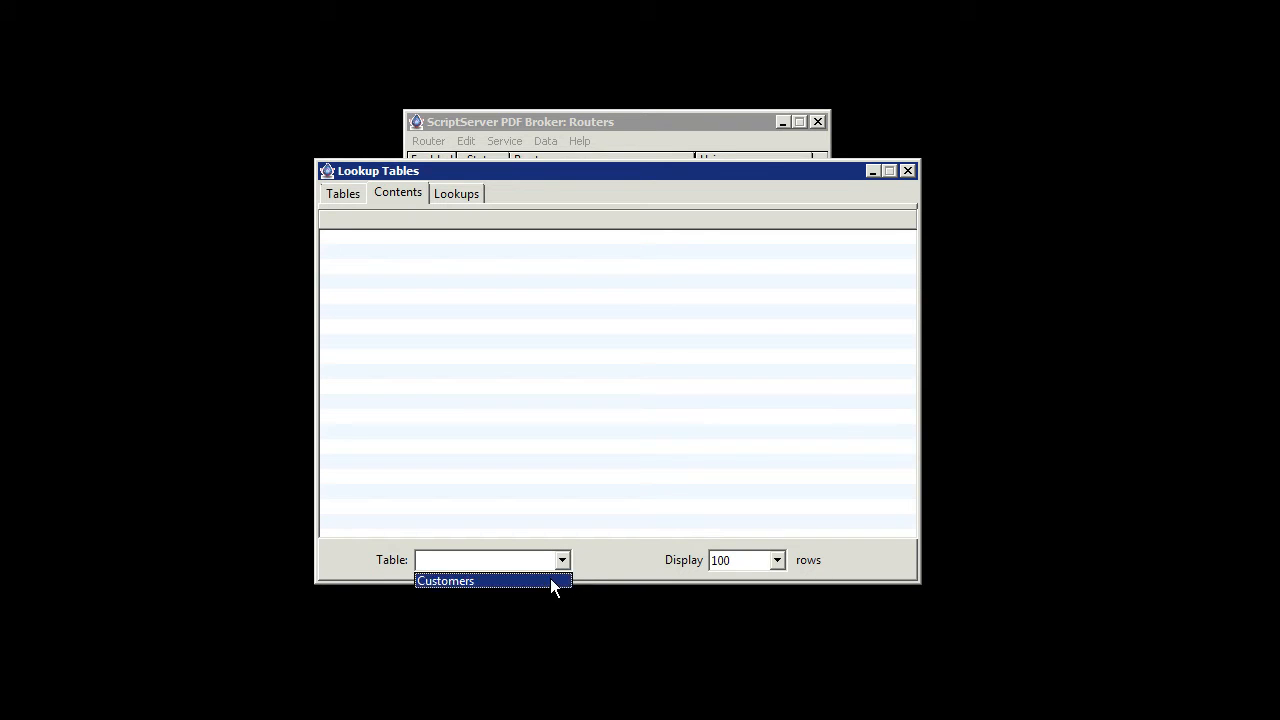
click(552, 581)
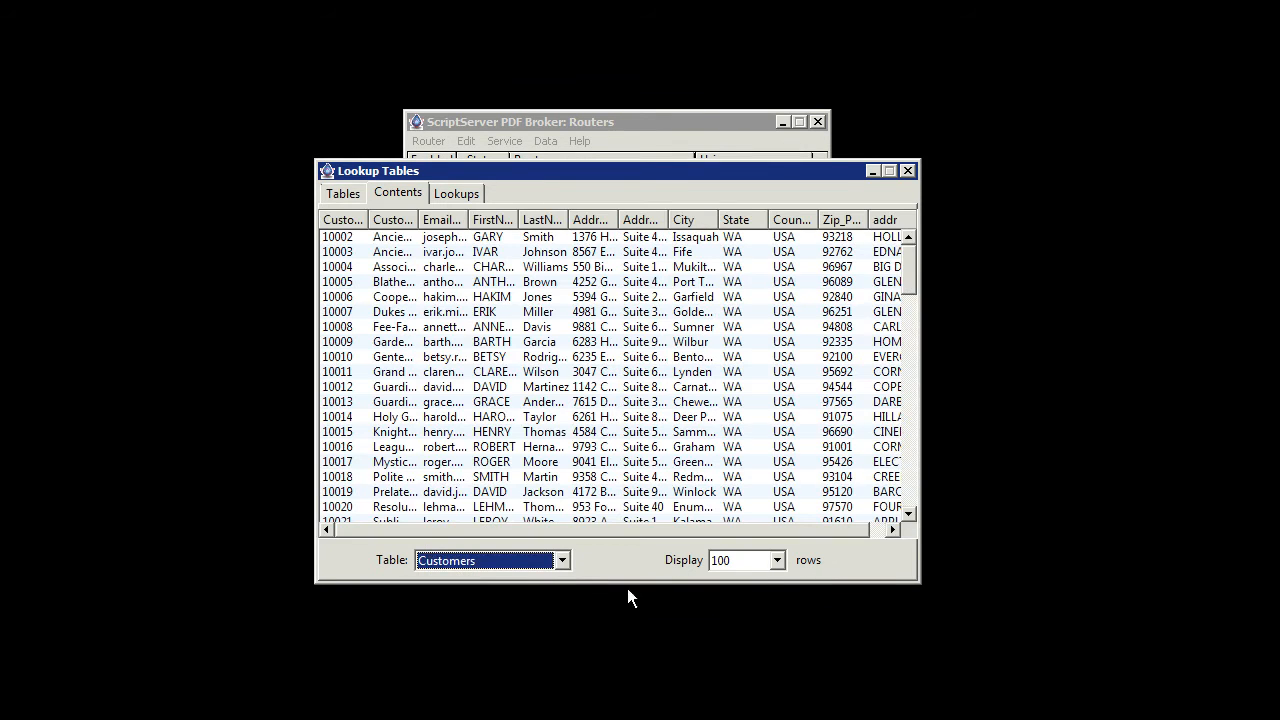
click(910, 513)
click(910, 513)
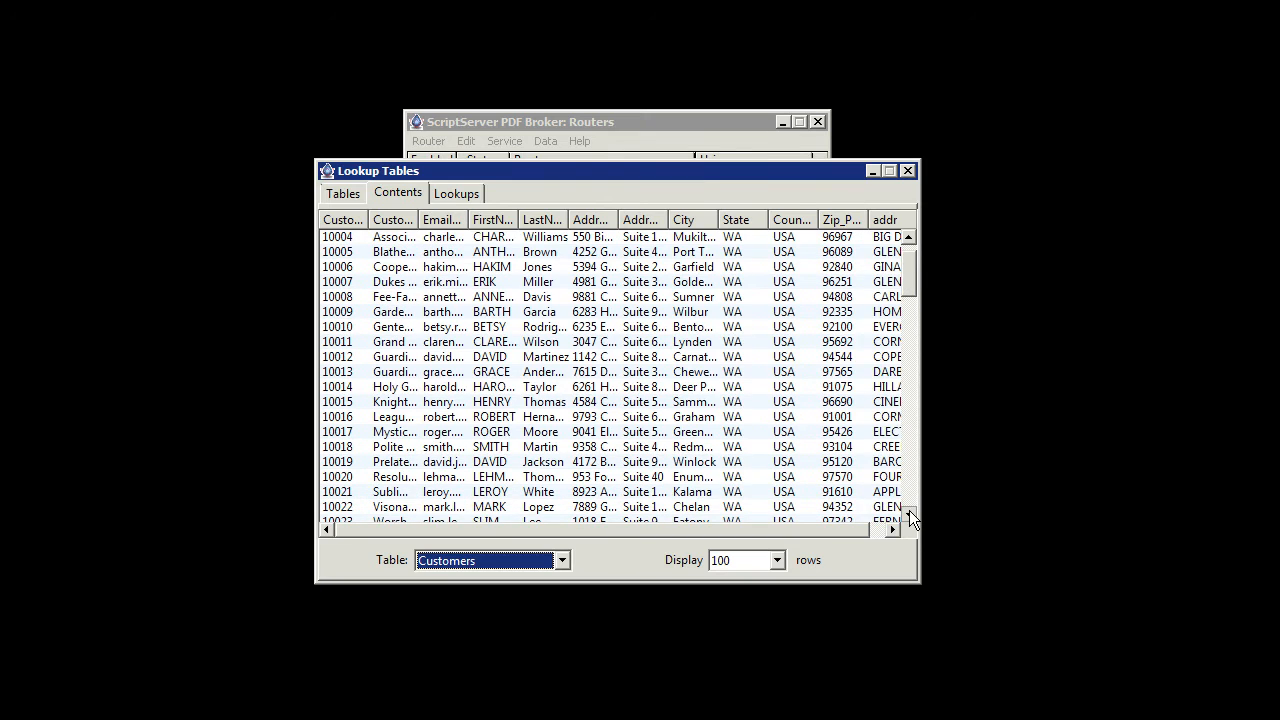
click(910, 513)
click(910, 513)
click(909, 510)
click(909, 510)
click(909, 510)
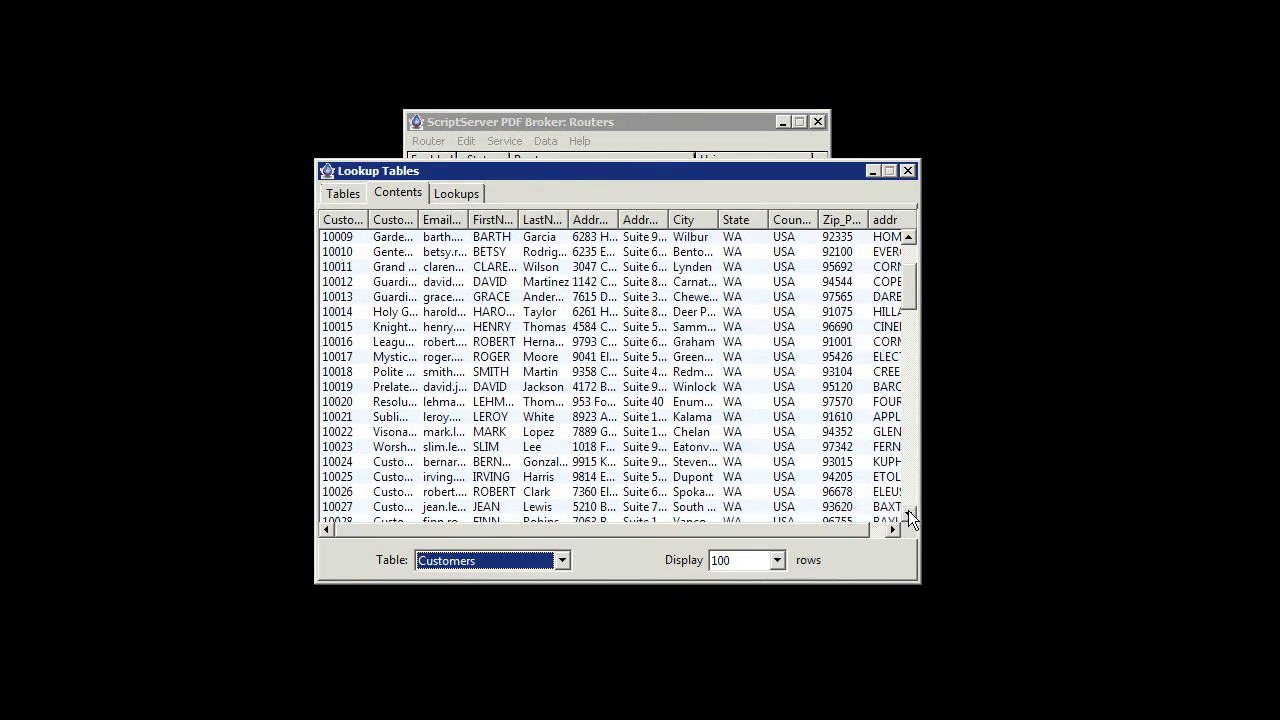
Define a new lookup on the Customers table with key column CustomerID and return column EmailAddress
click(460, 196)
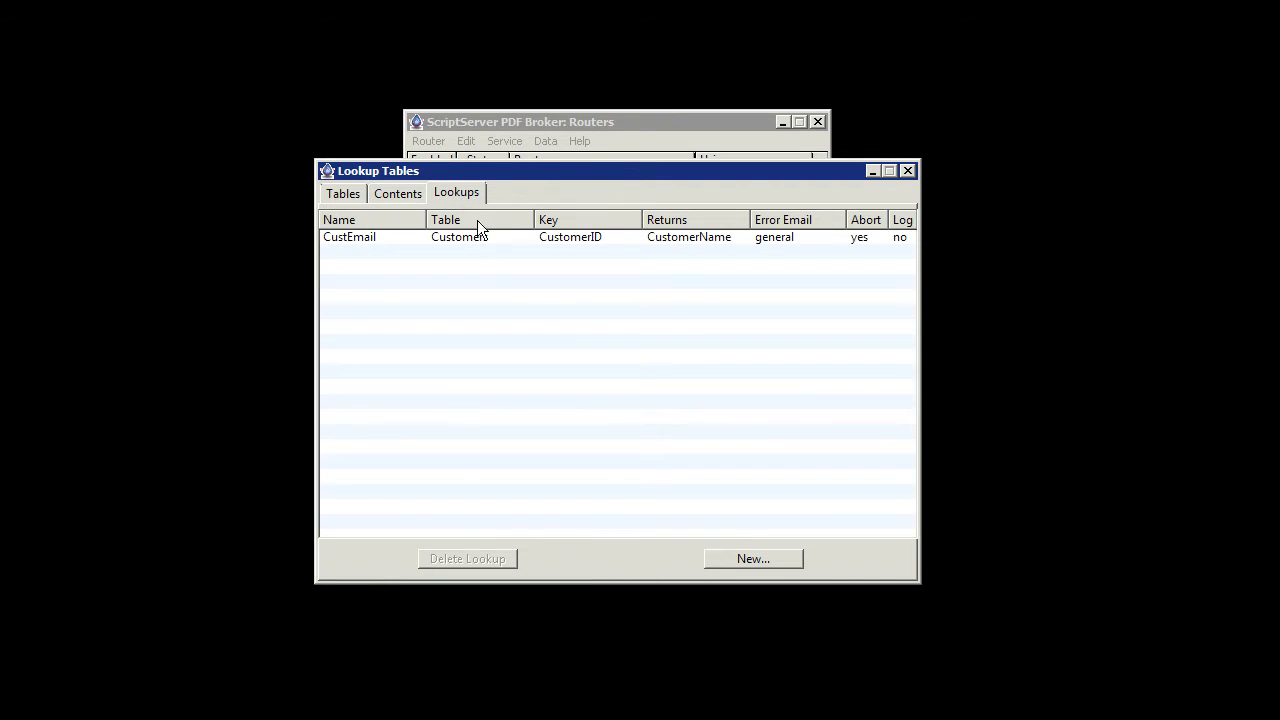
click(714, 557)
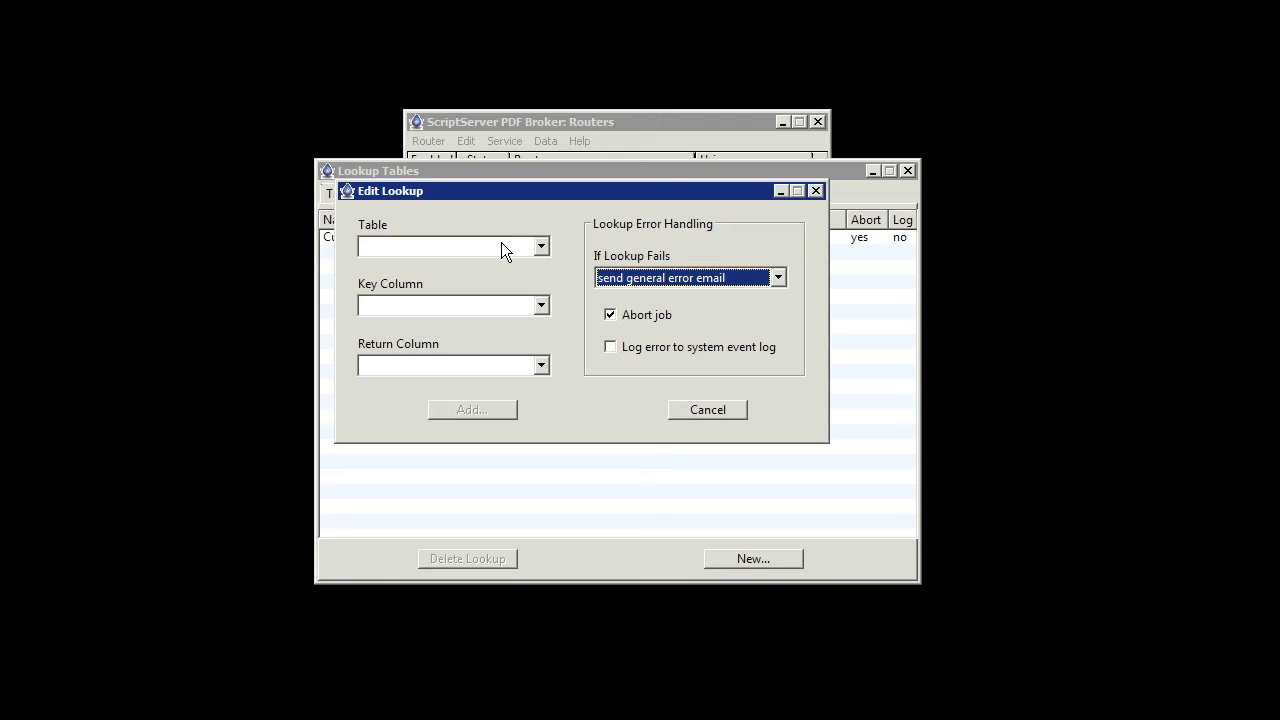
click(501, 250)
click(502, 267)
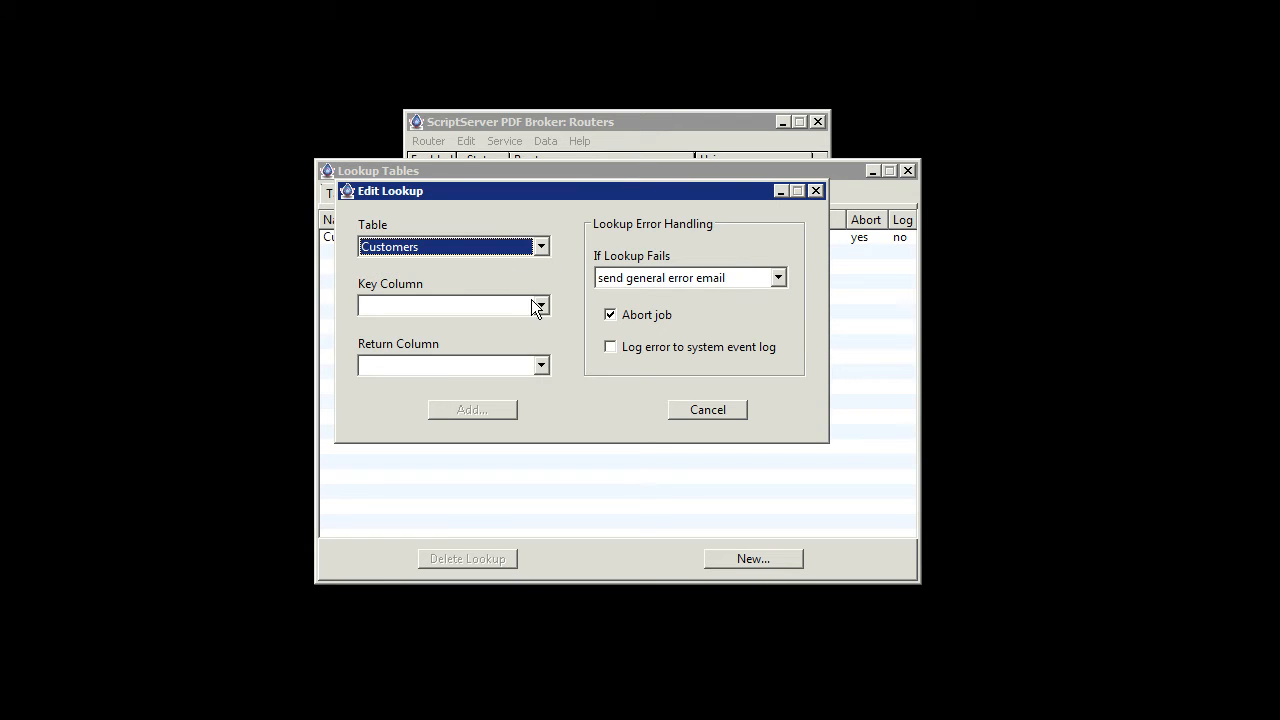
click(512, 307)
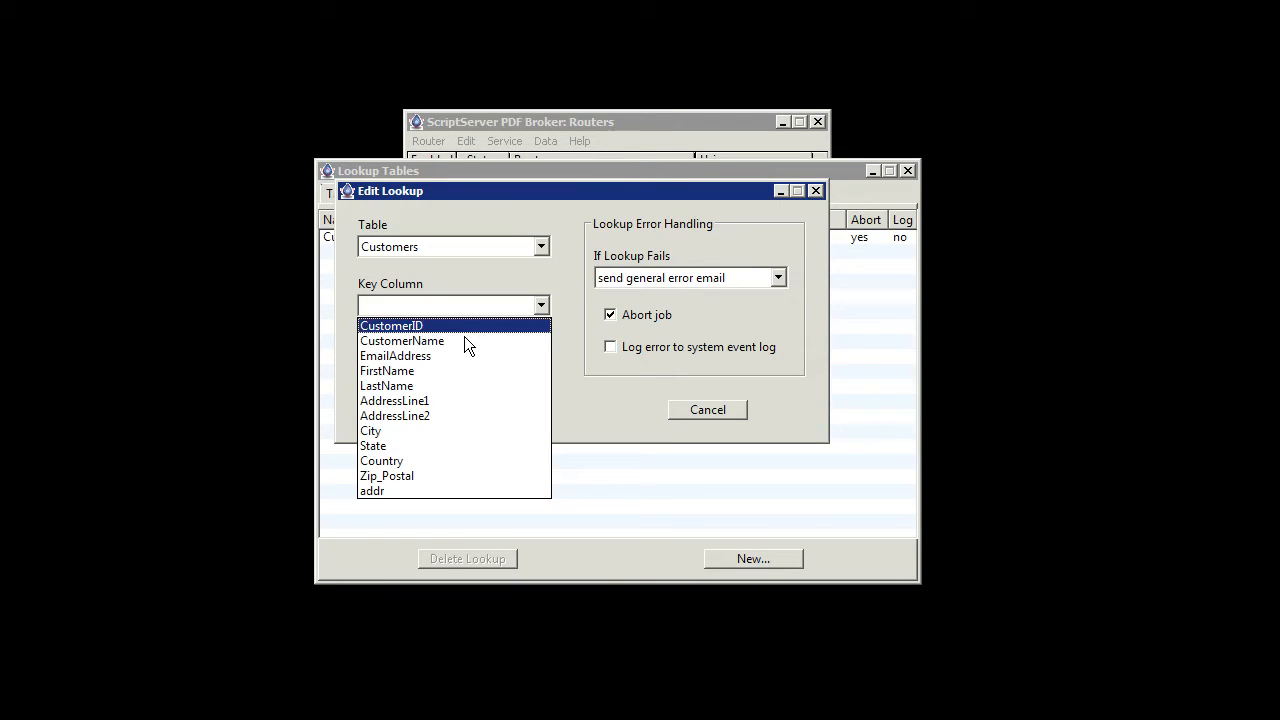
click(462, 329)
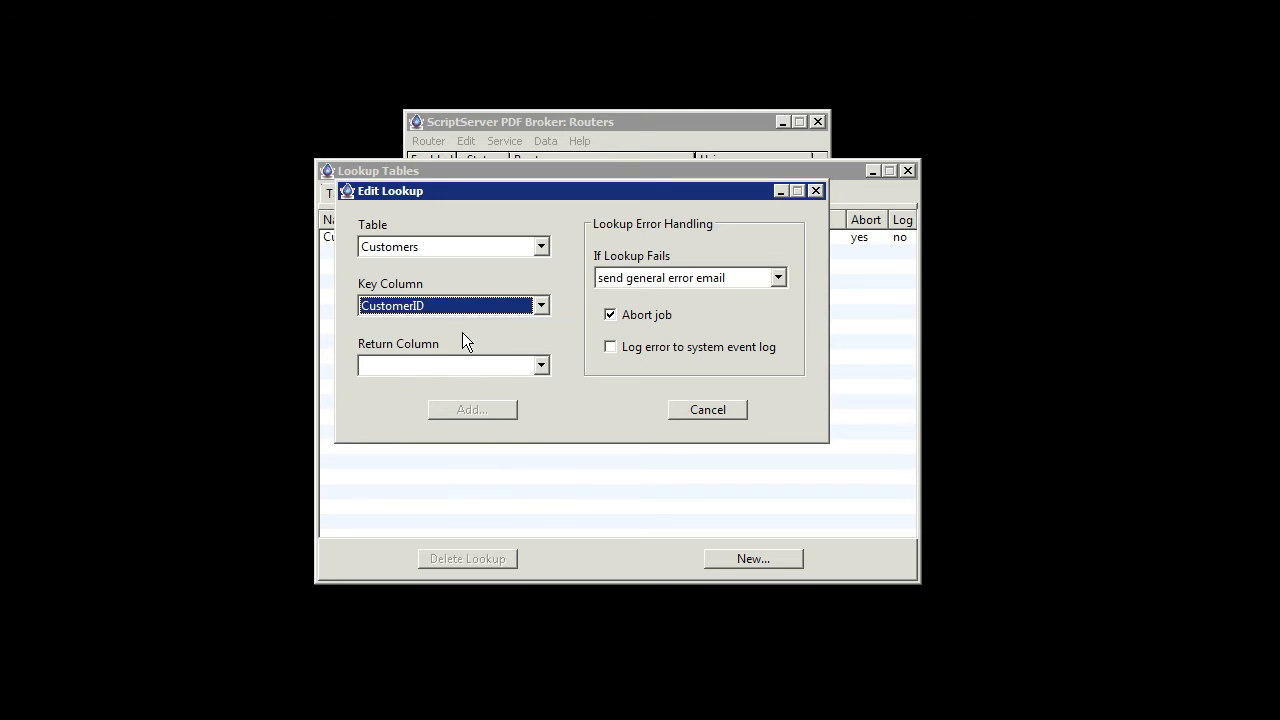
click(472, 366)
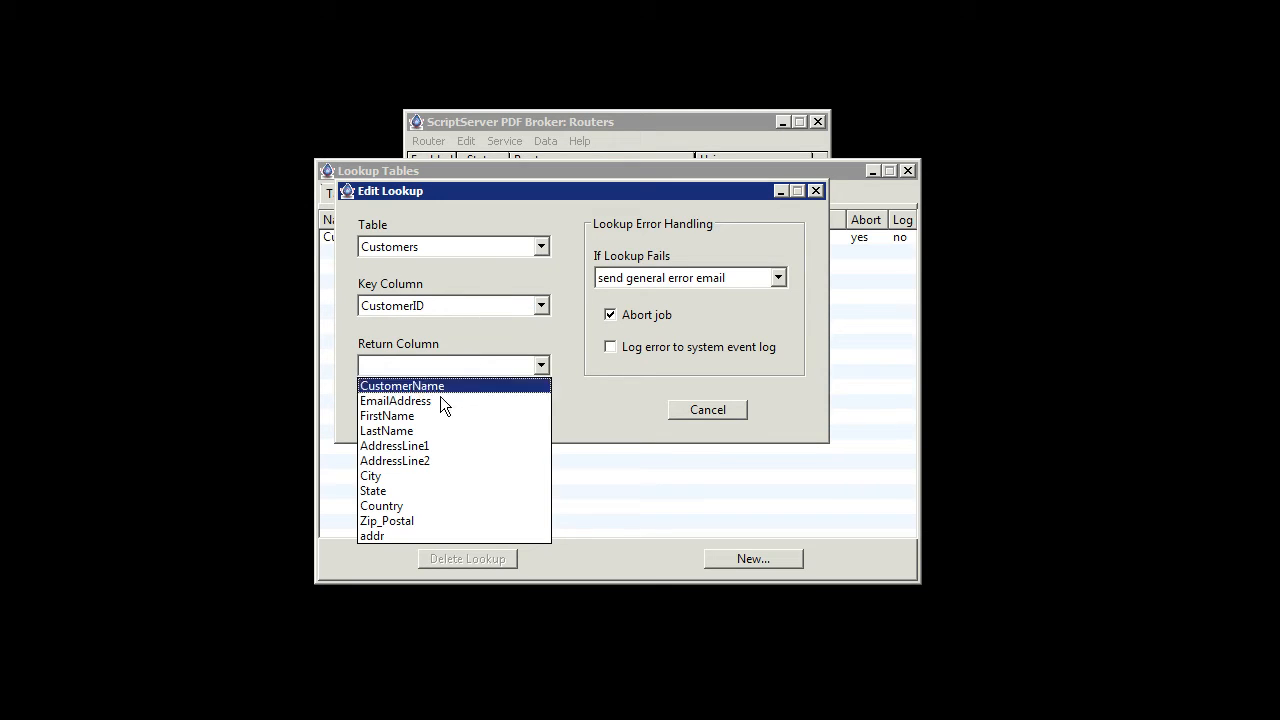
click(439, 401)
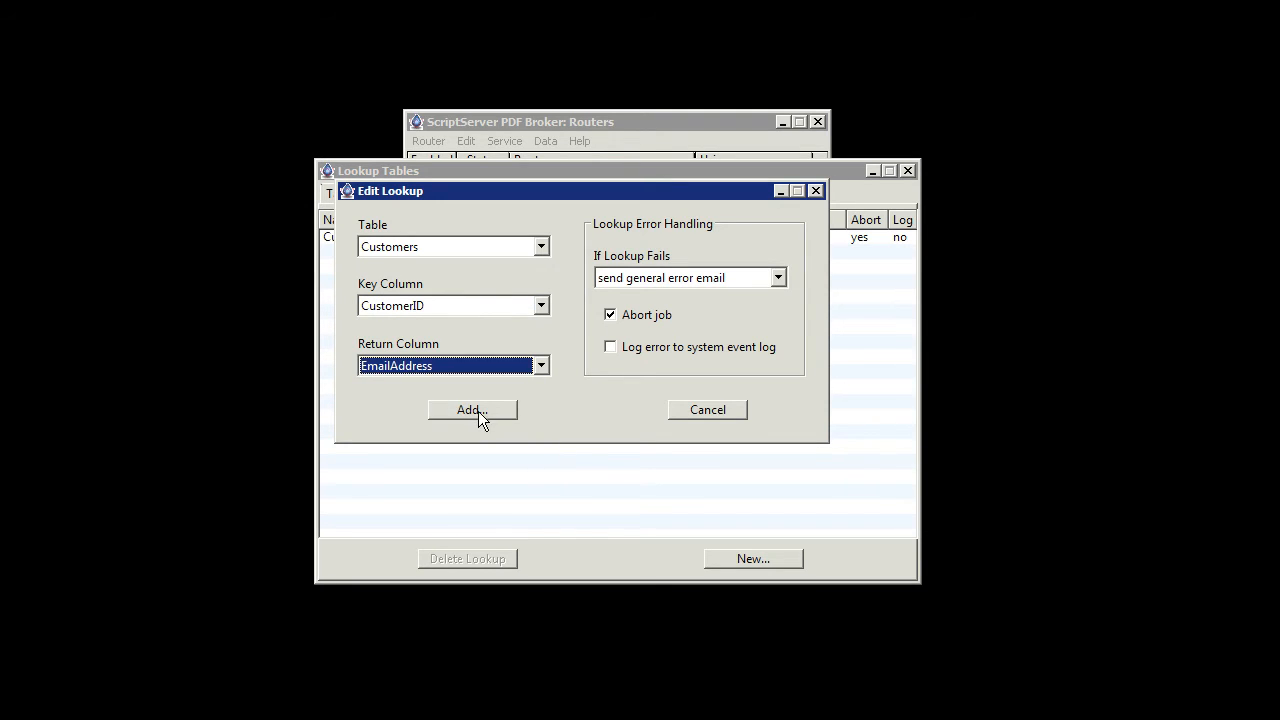
Add the lookup under the name CustEmail
click(472, 410)
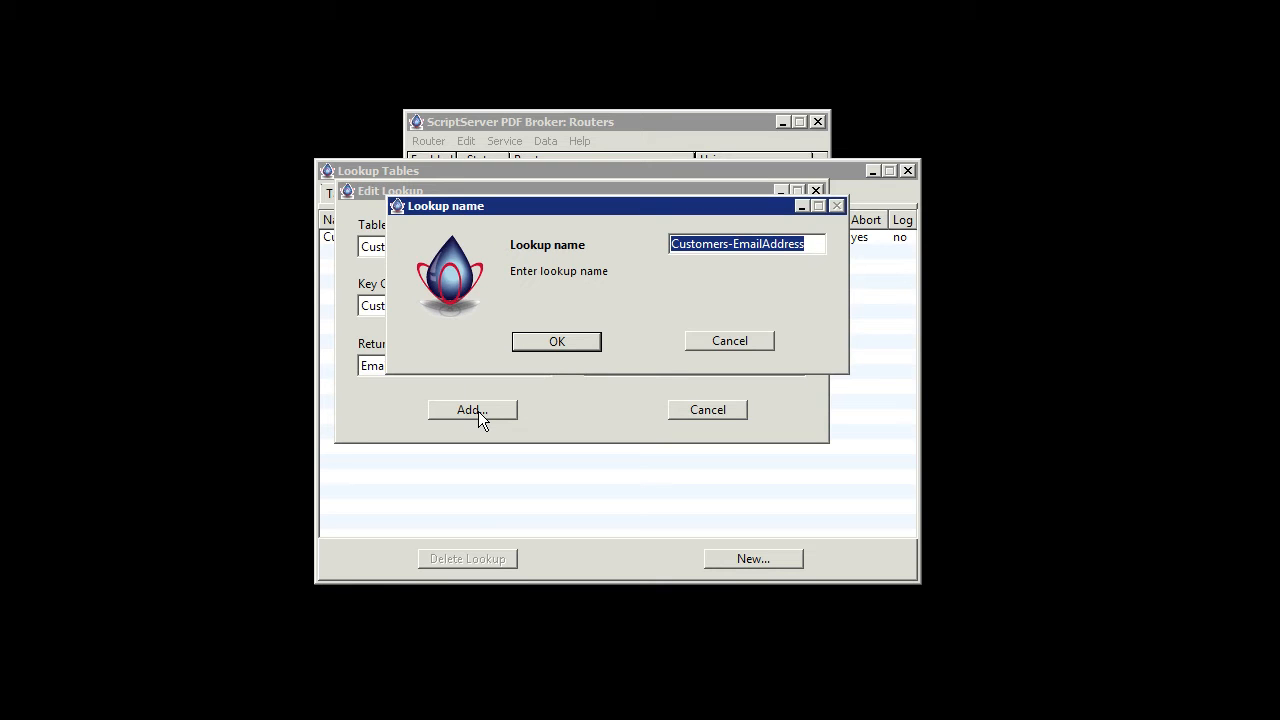
text(CustEmai)
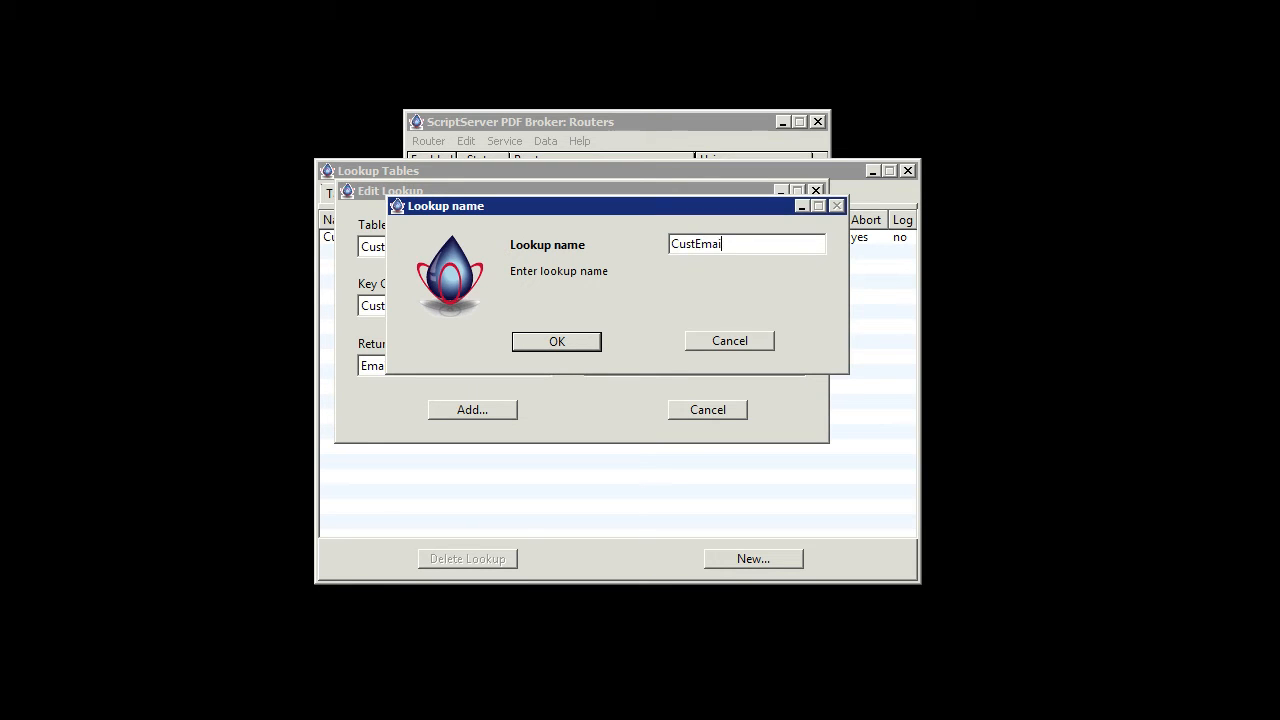
text(l)
key(Return)
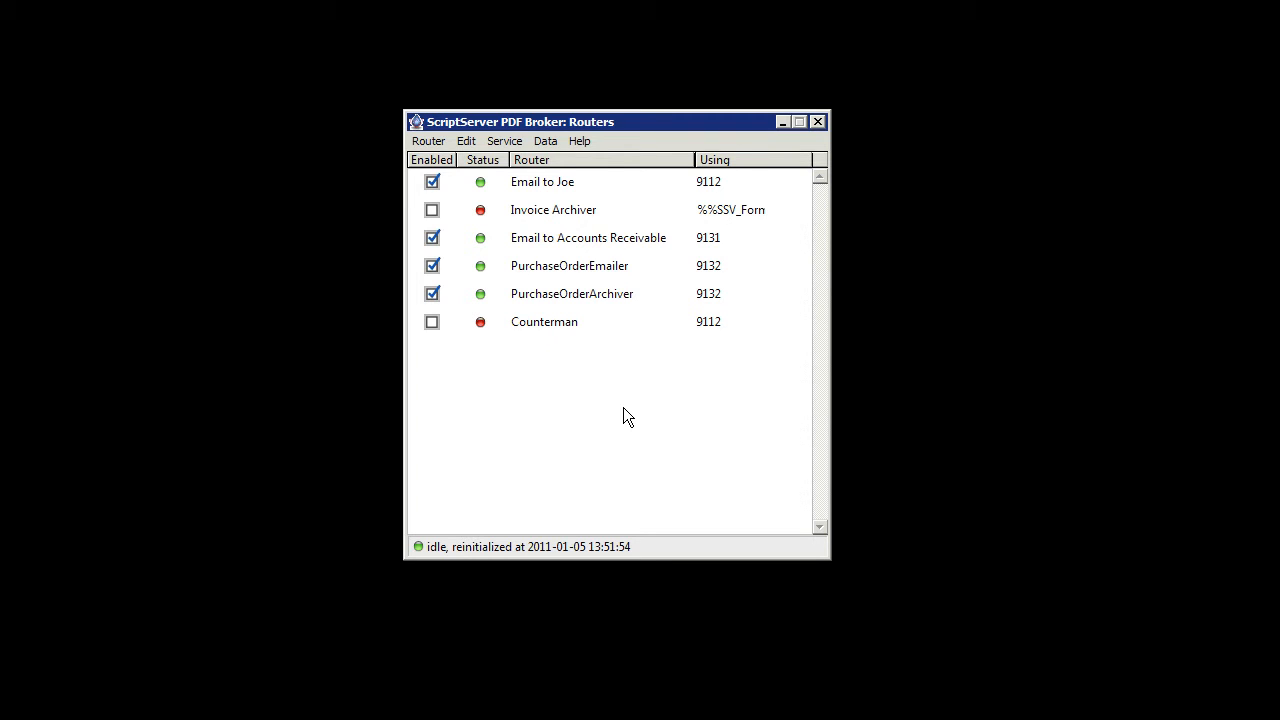
Add a router described as StatementEmailer for PostScript data arriving on a new port, 9140
click(432, 142)
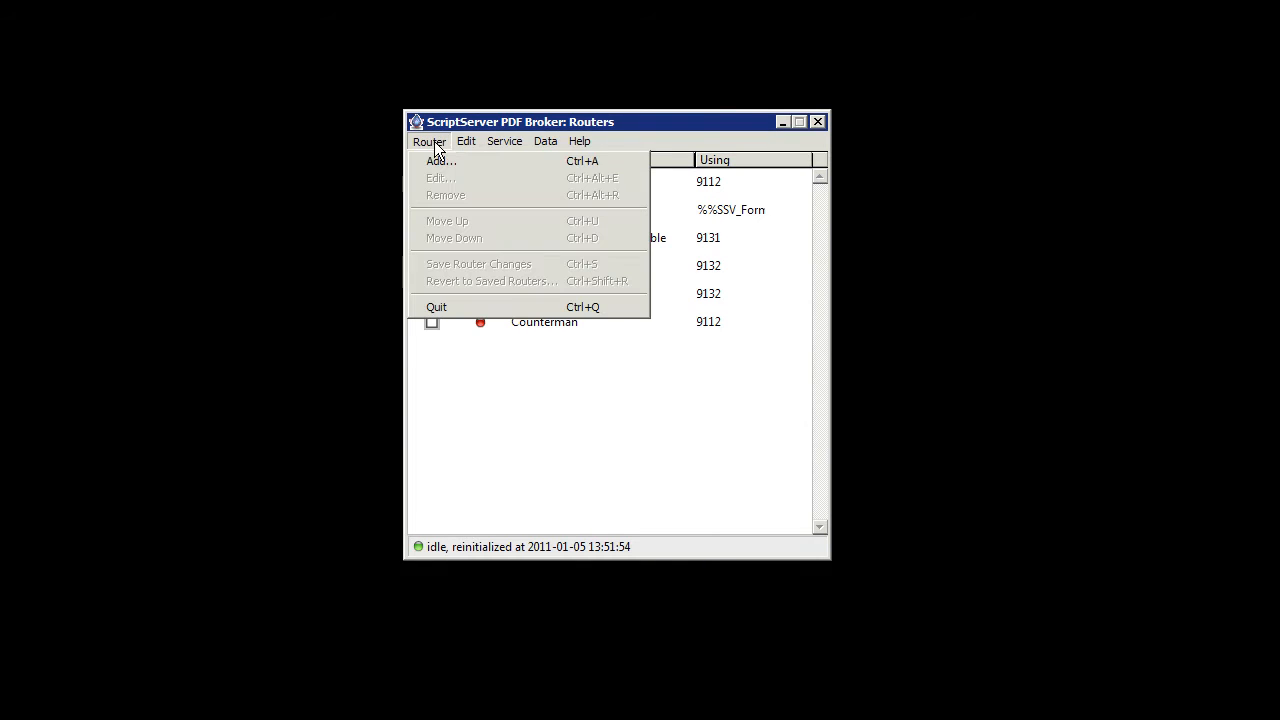
click(436, 161)
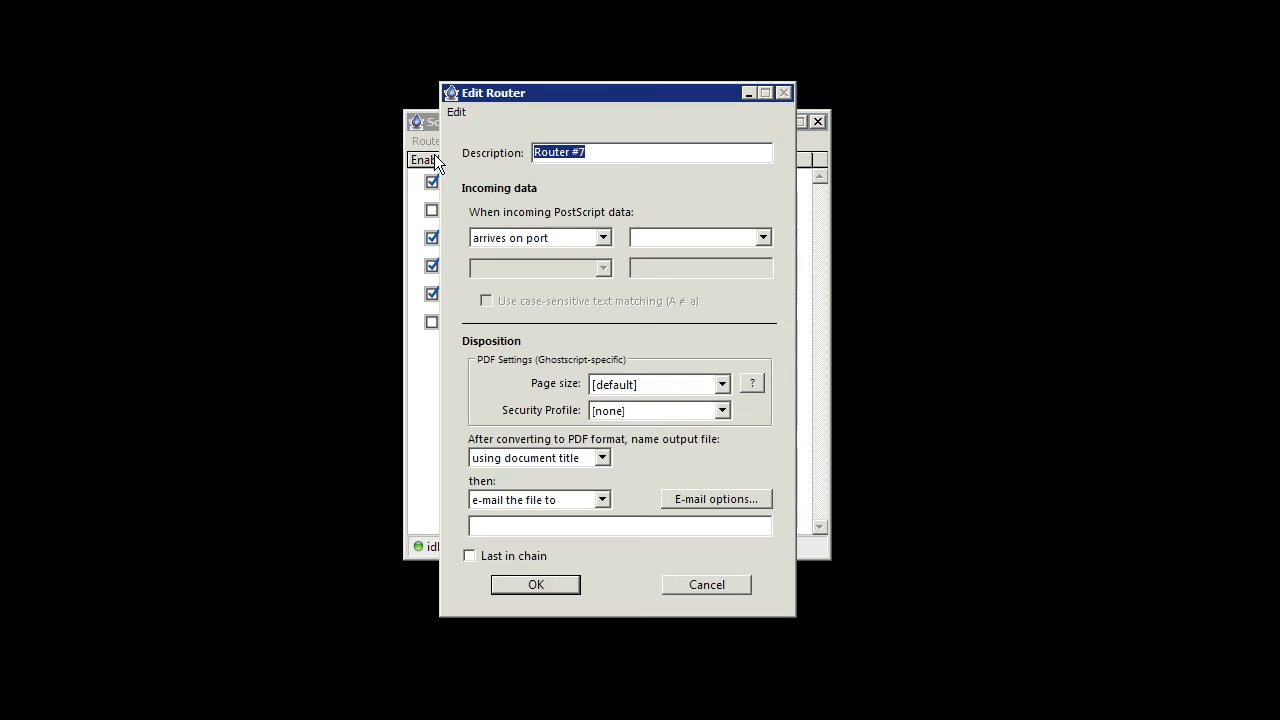
text(Stat)
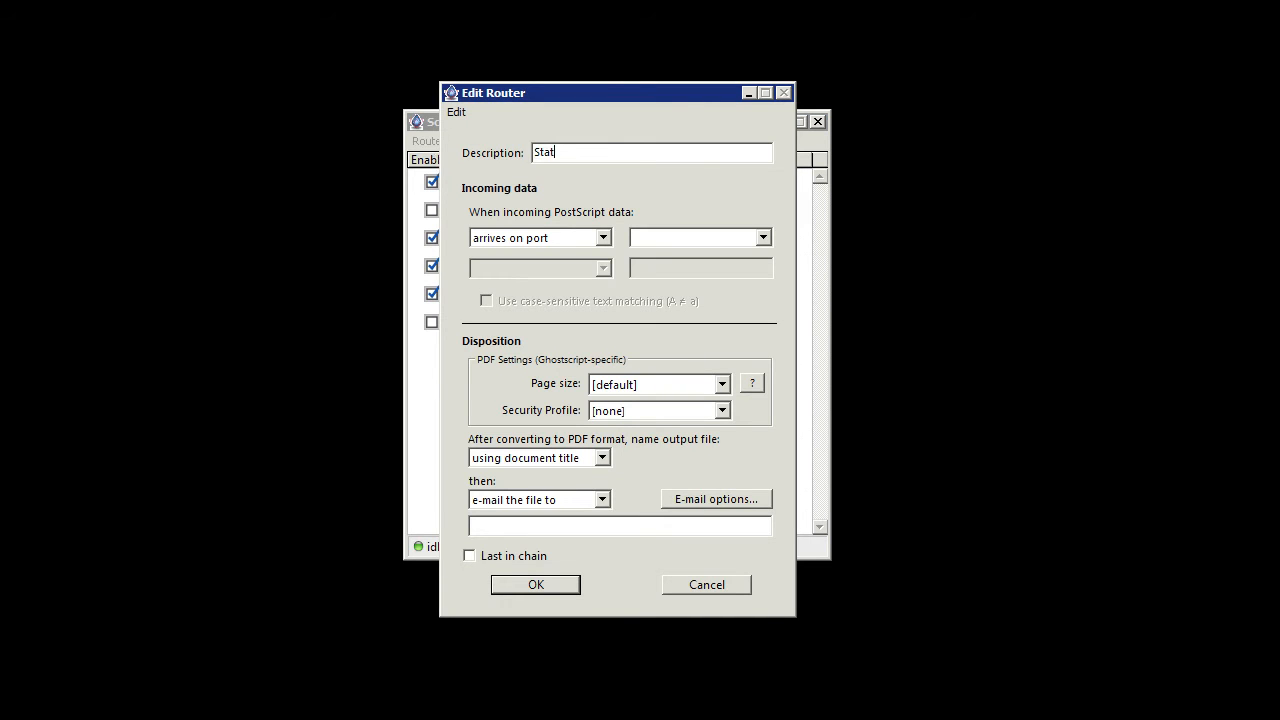
text(ementEmailer)
click(763, 236)
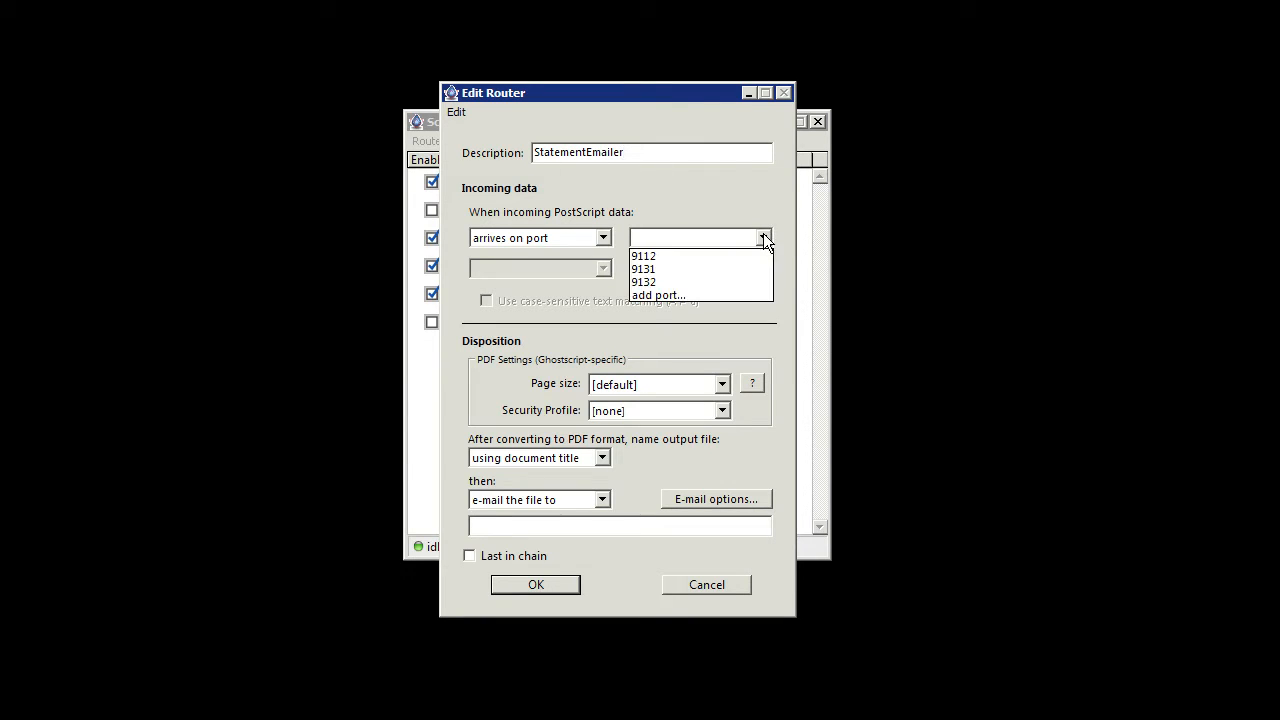
click(712, 295)
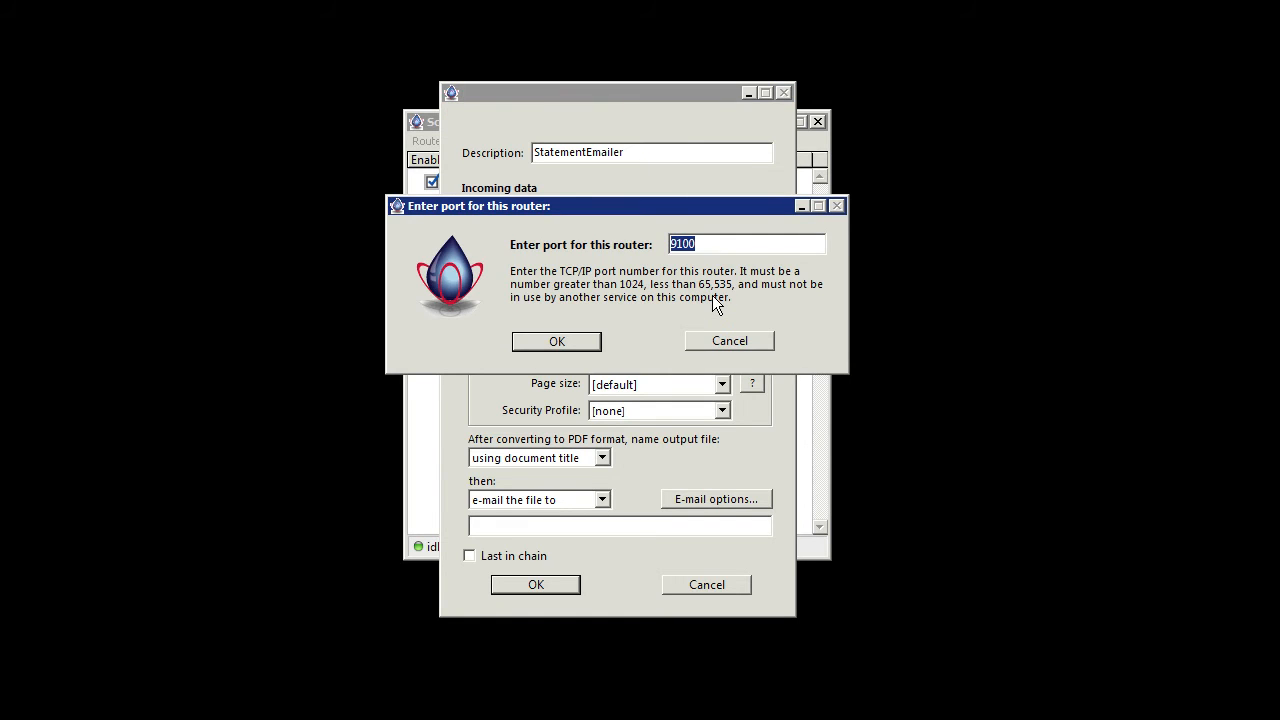
text(9140)
key(Return)
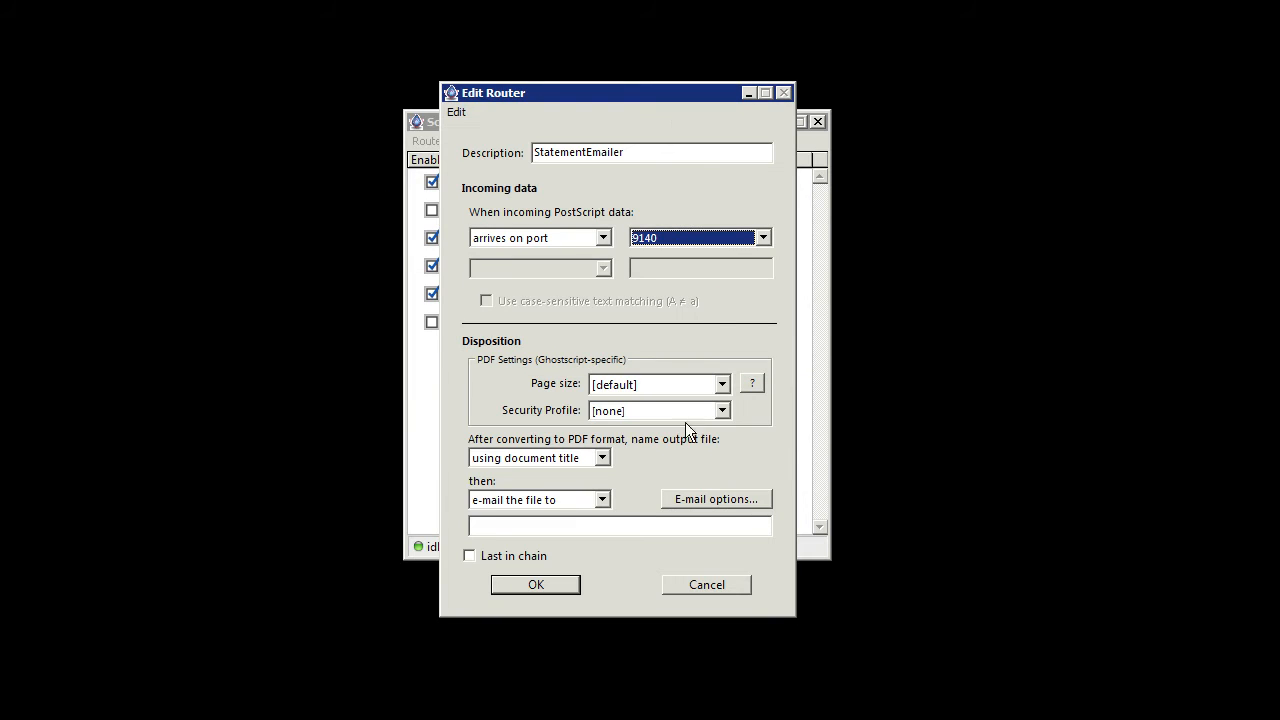
Have the router e-mail the file to $lookup(CustEmail,$splitfieldvalue) and accept the router settings
click(613, 526)
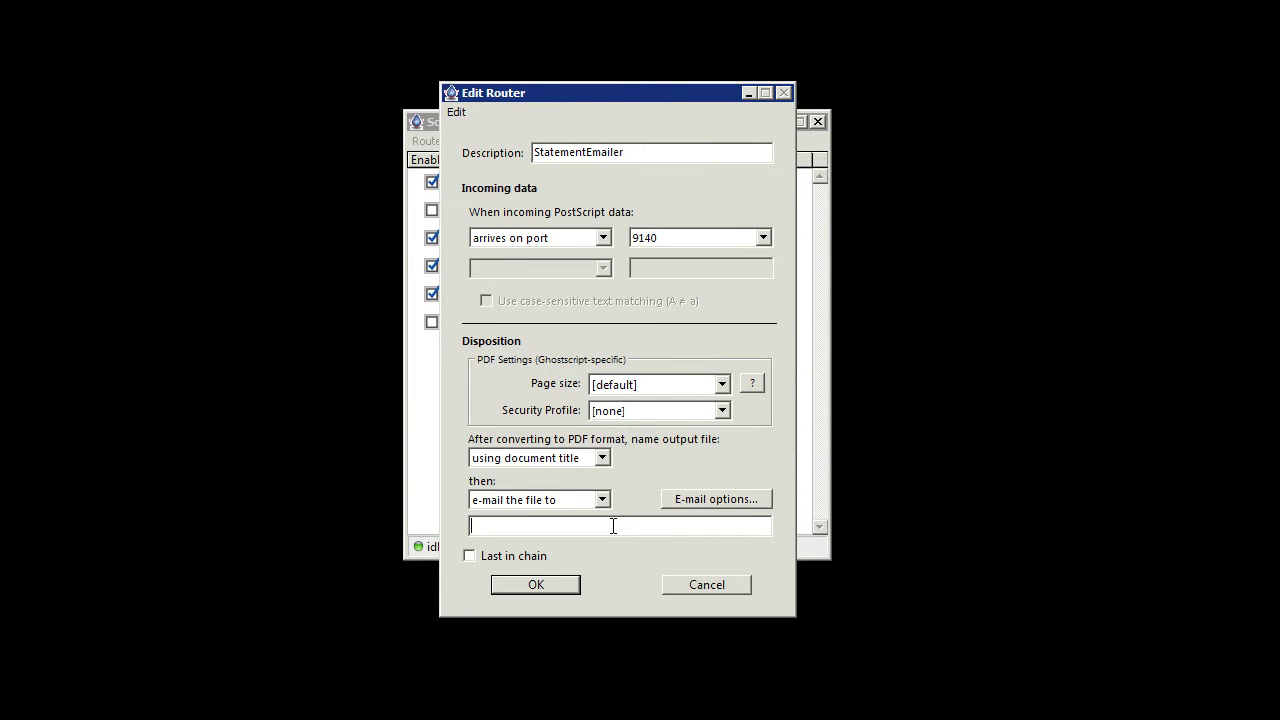
text($lookup(CustEmail,$splitfieldvalue)
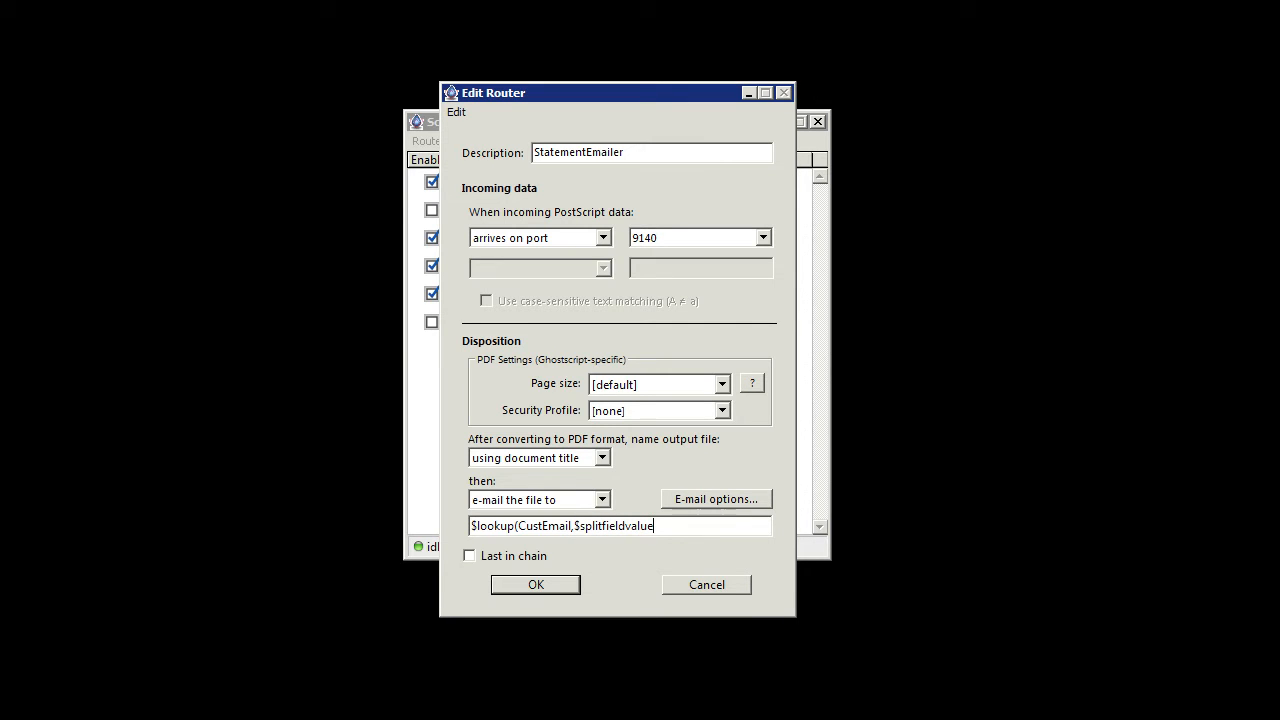
text())
click(571, 584)
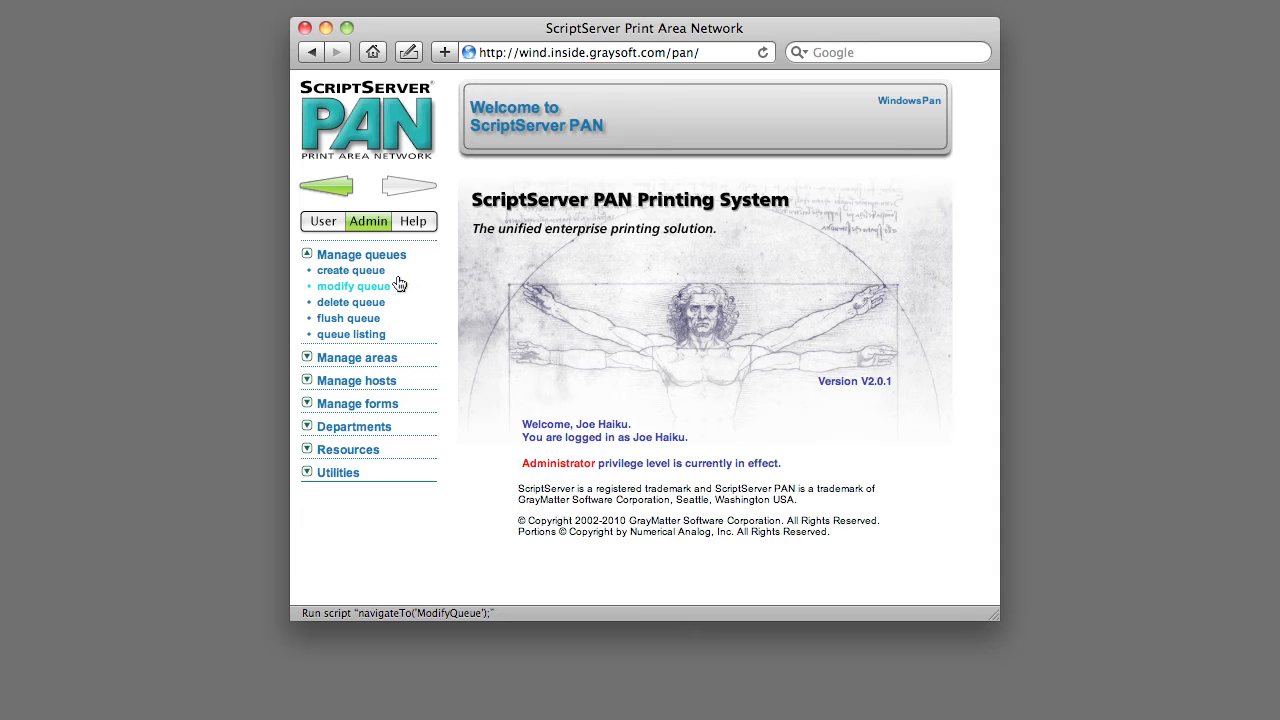
Switch to ScriptServer PAN and start a new print queue named StatementEmailer
click(379, 279)
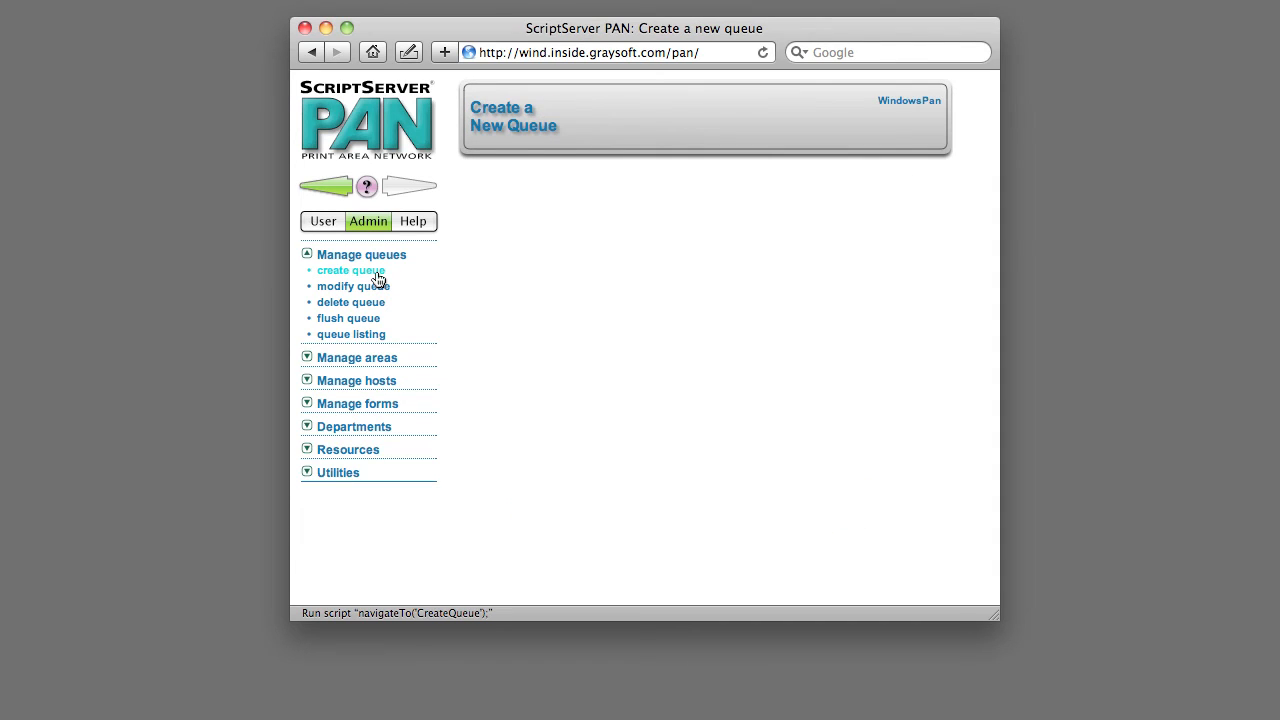
text(S)
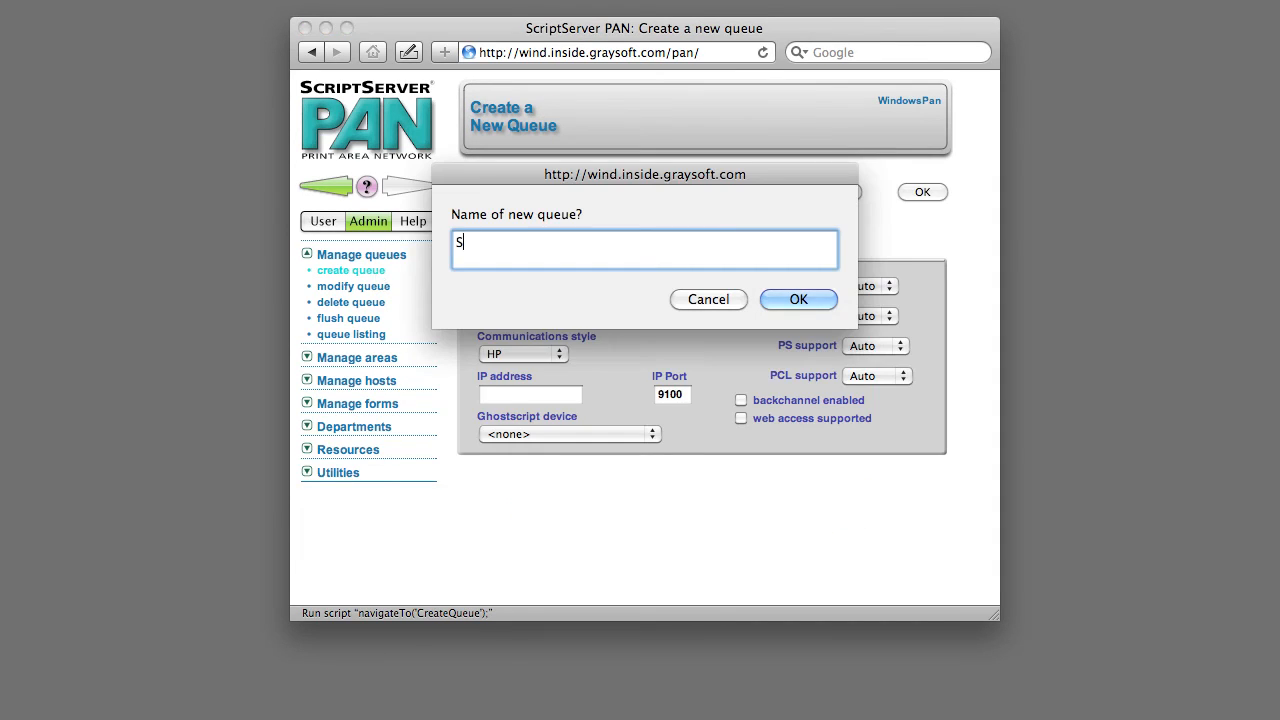
text(tatementEmailer)
key(Return)
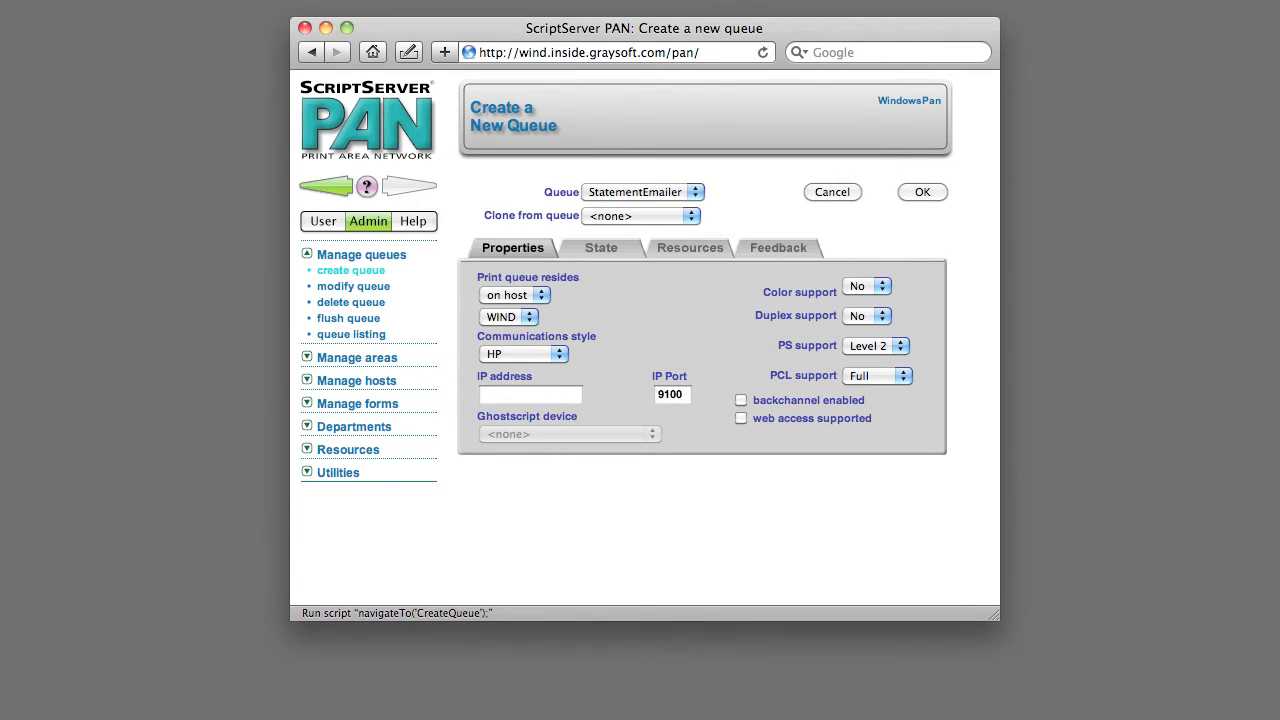
Set the queue's communications style to PDF Broker, its IP address to 192.168.79.100 and its IP port to 9140
click(510, 353)
click(519, 463)
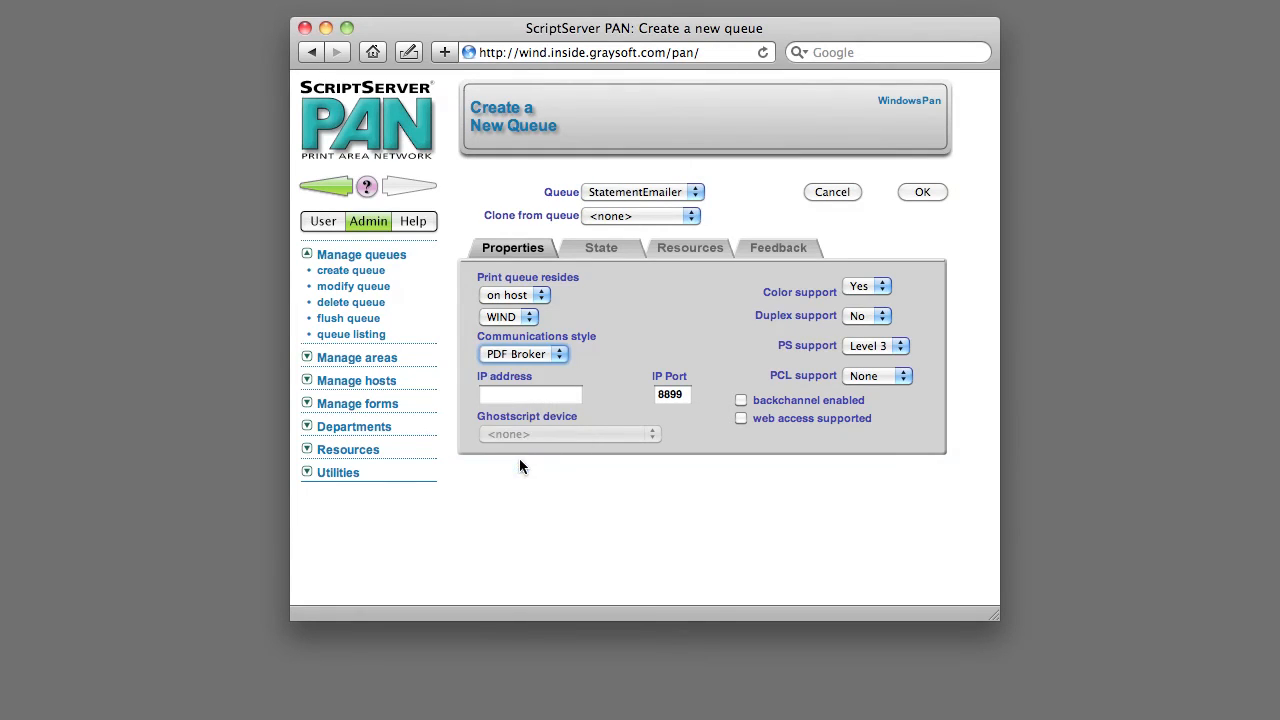
click(540, 398)
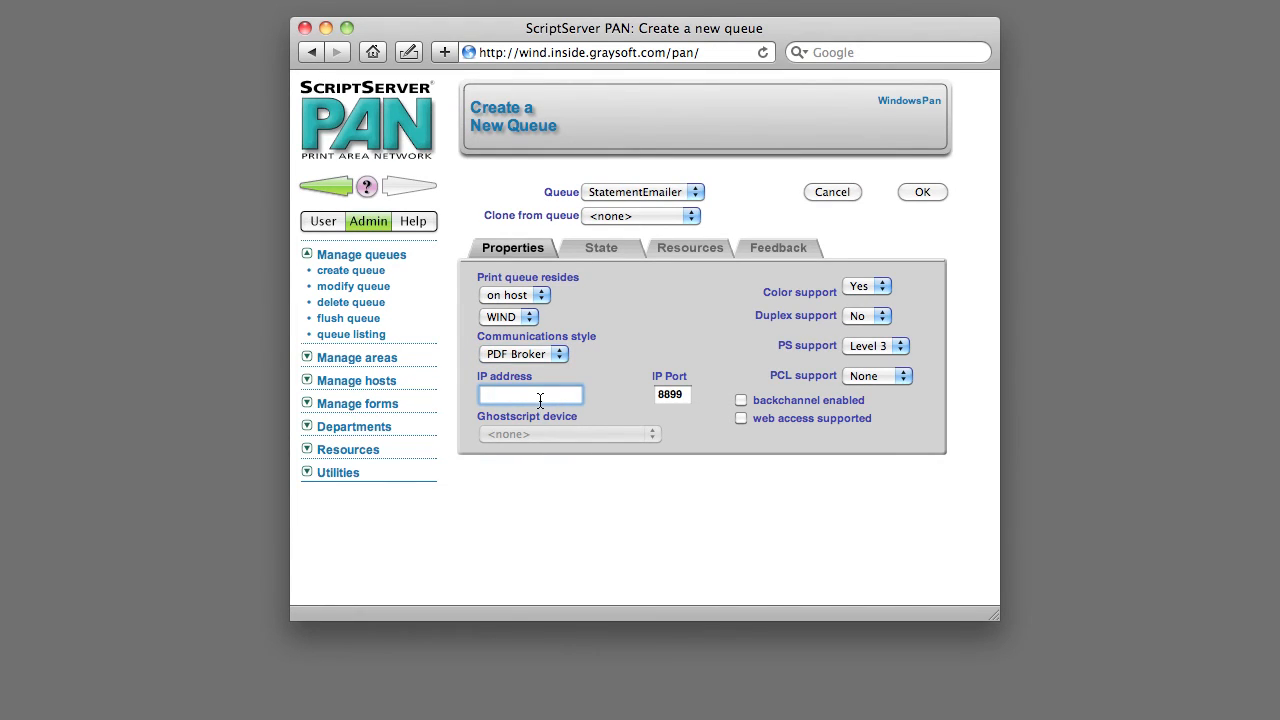
text(192.168.79.100)
key(Tab)
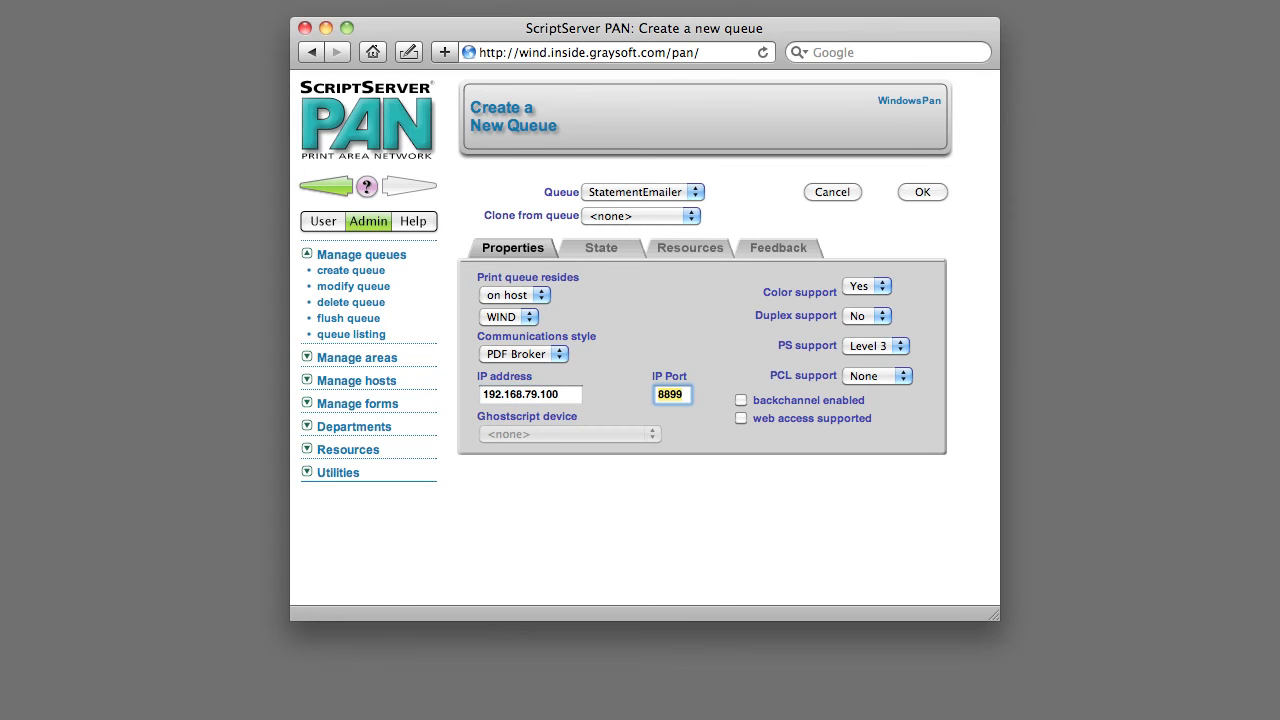
text(9140)
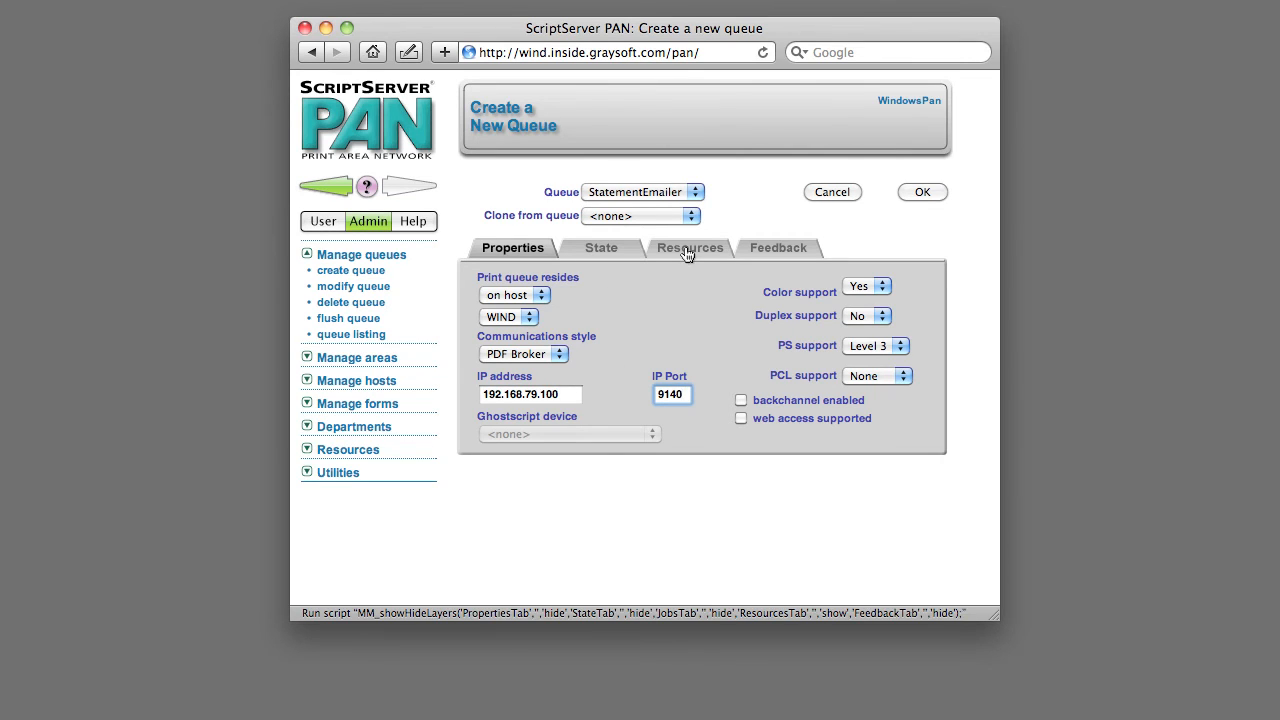
Assign Statements as the queue's default form and create the queue
click(660, 262)
click(588, 290)
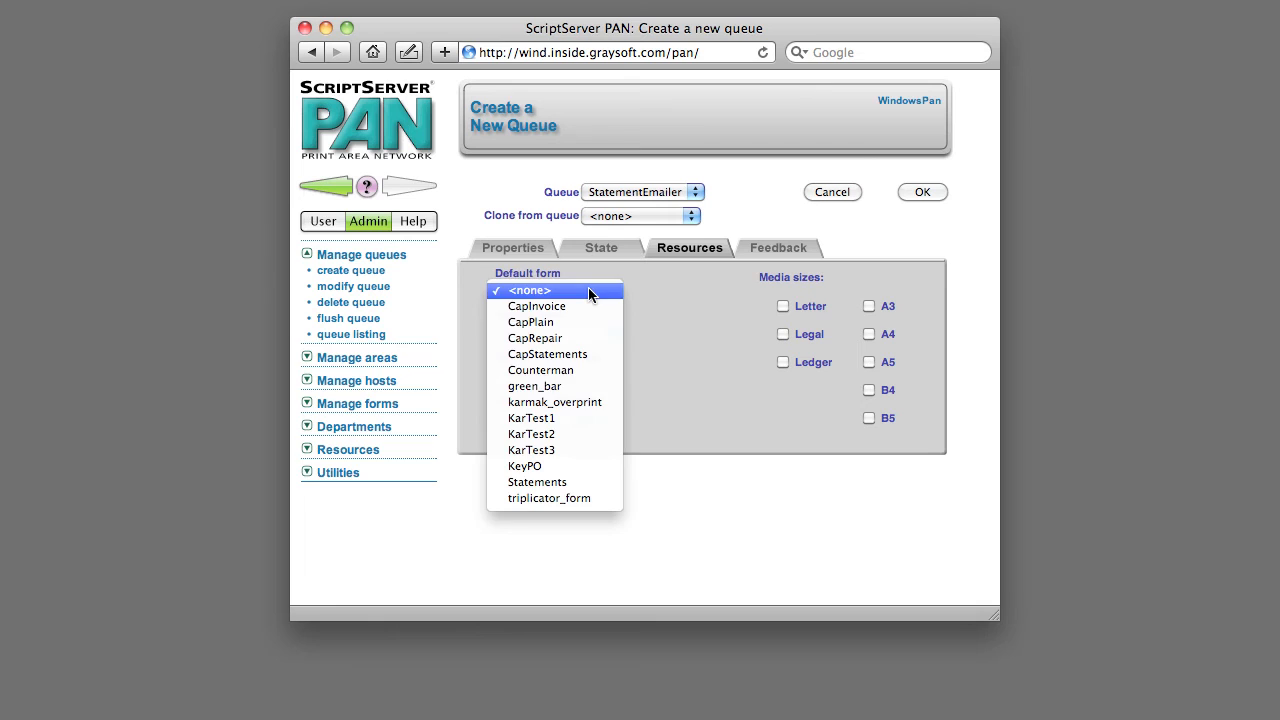
click(584, 482)
click(931, 193)
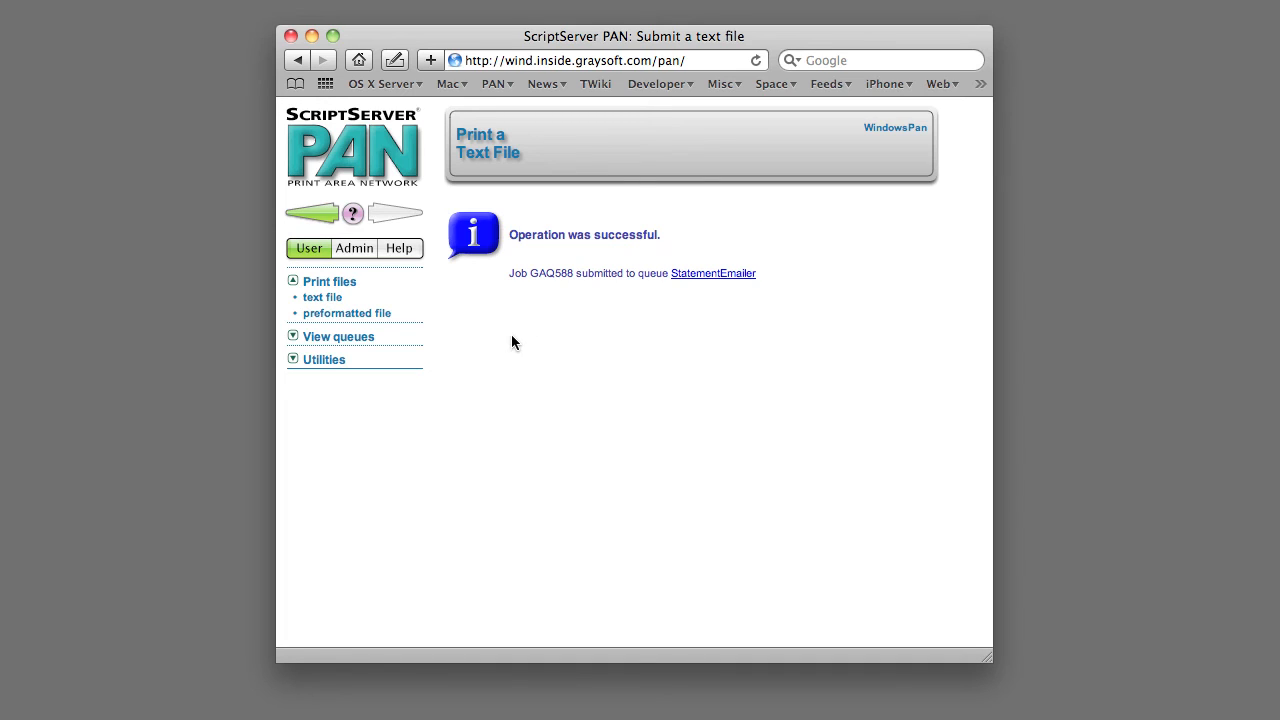
Submit statements4.txt as a text file print job to the StatementEmailer queue using the Statements form
click(338, 304)
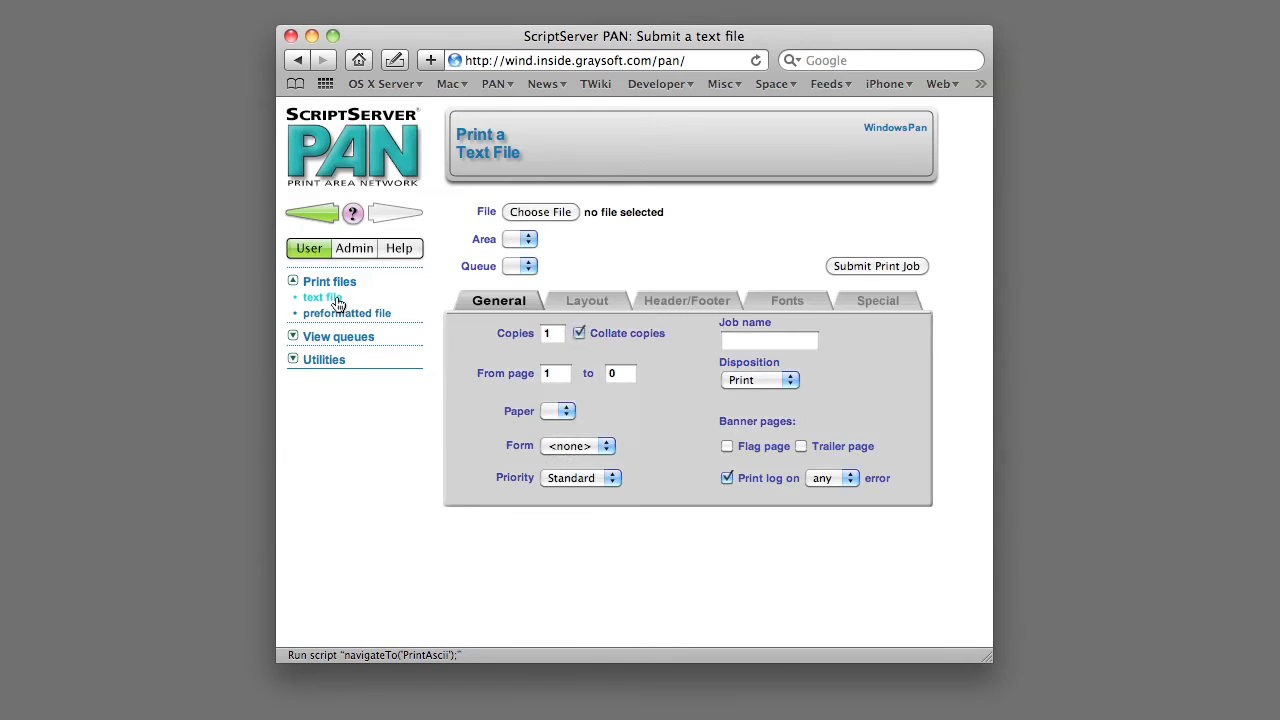
click(544, 215)
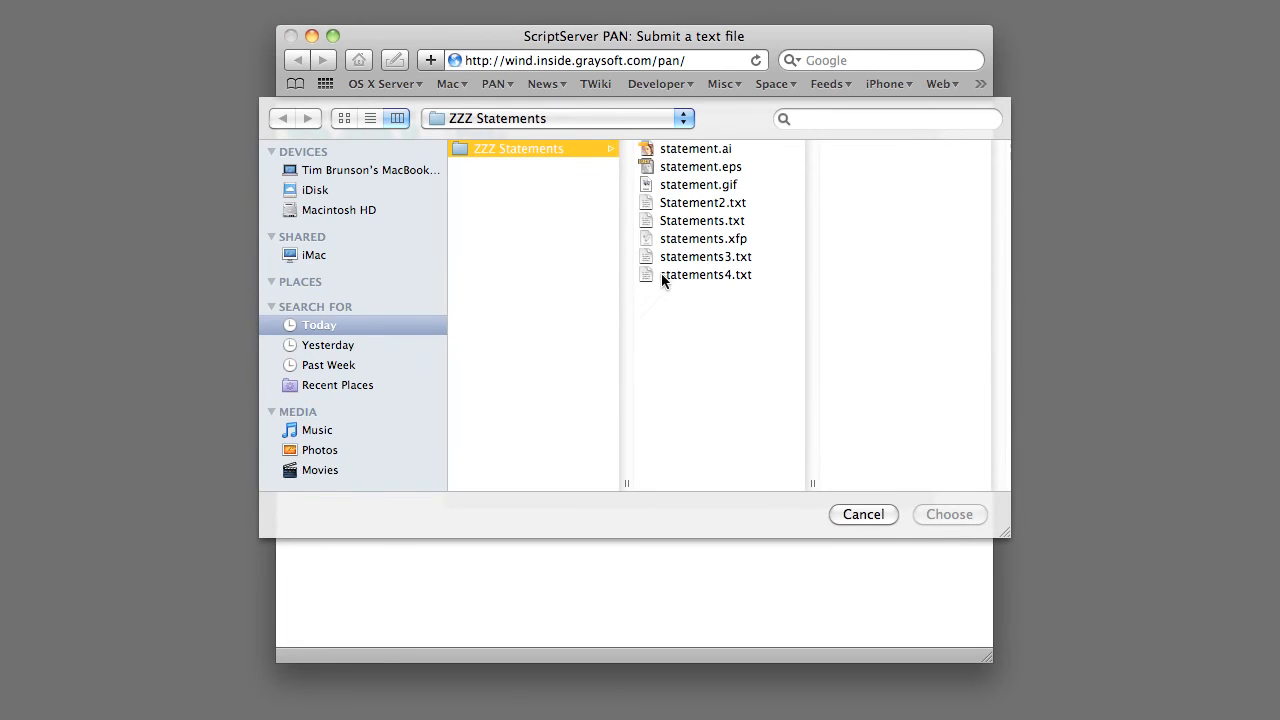
double_click(693, 274)
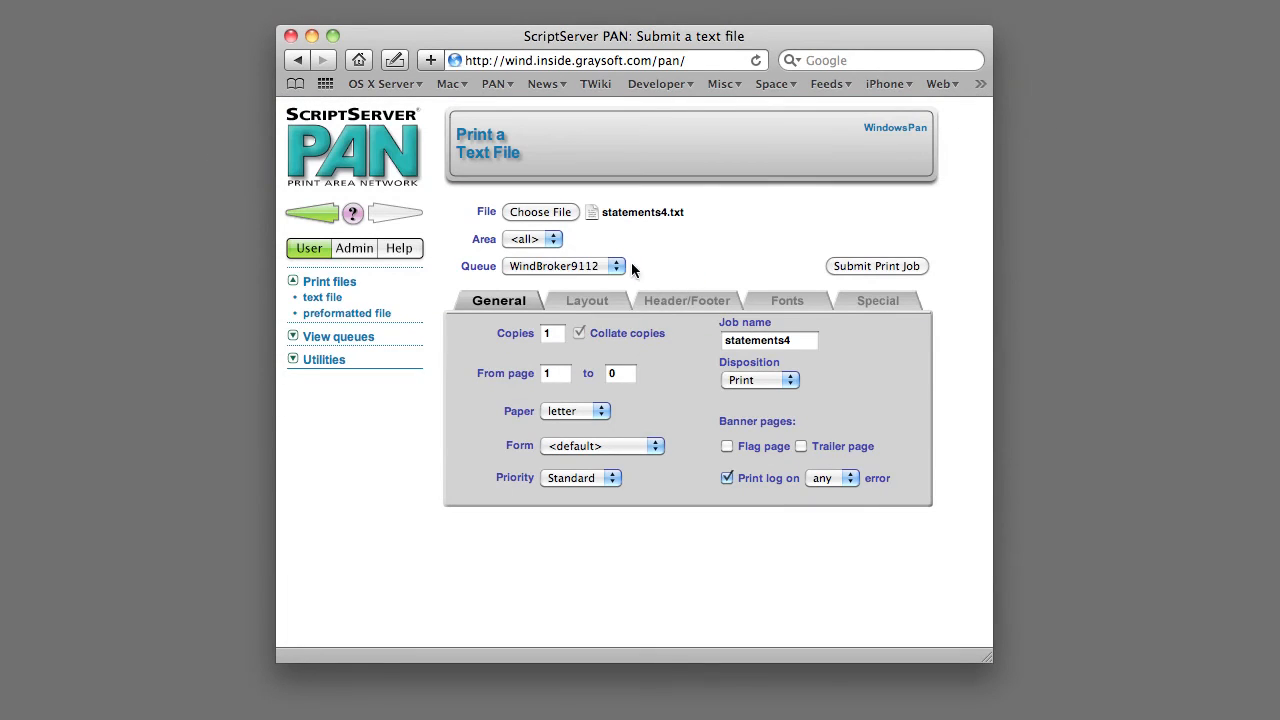
click(575, 266)
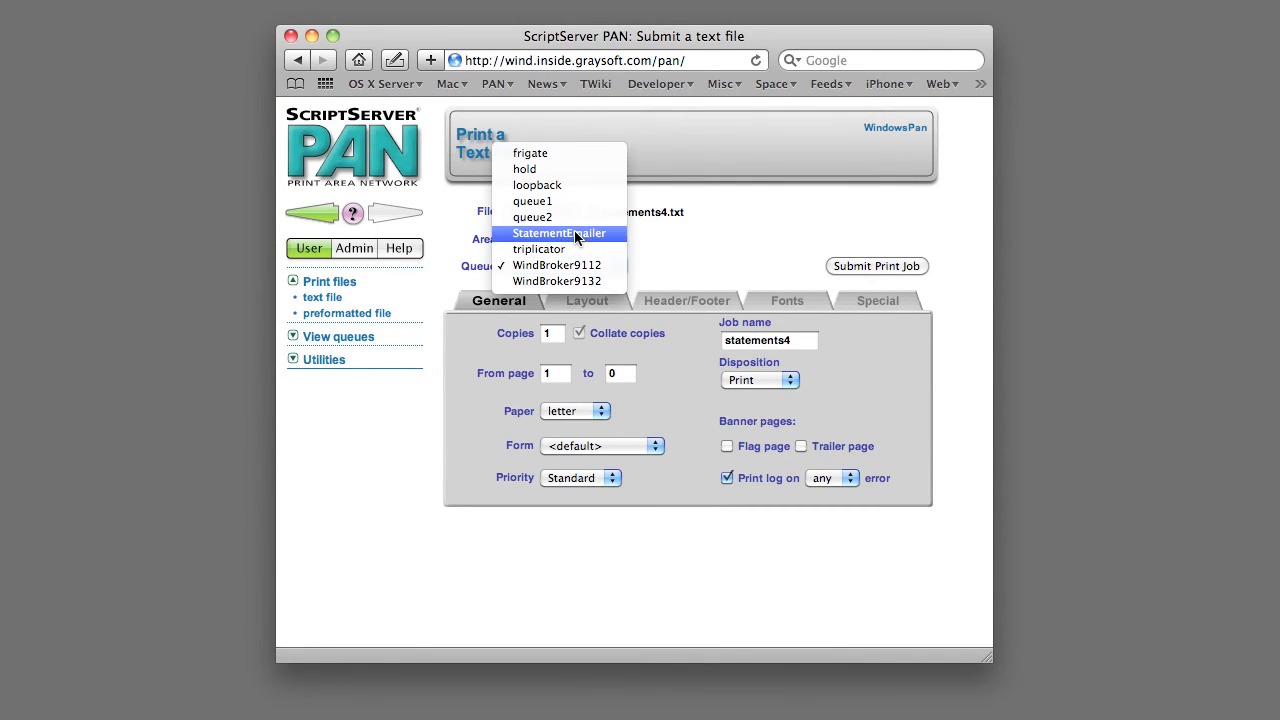
click(577, 235)
click(608, 445)
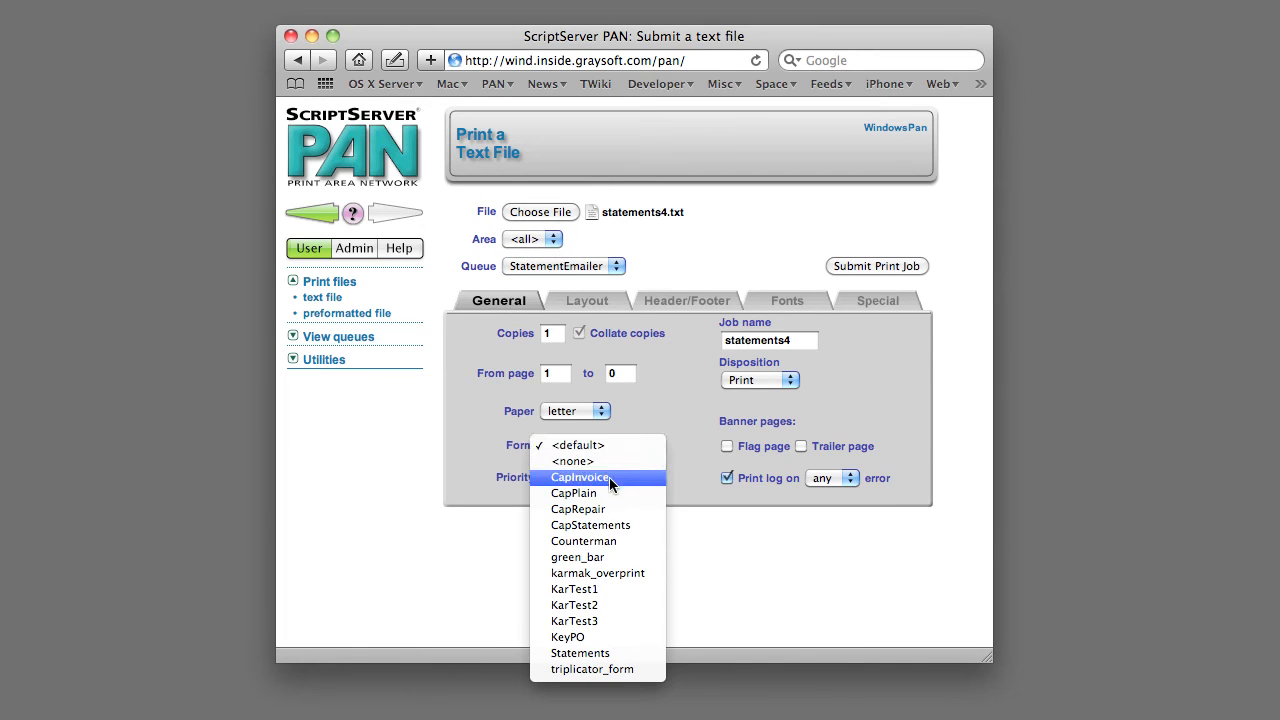
click(608, 652)
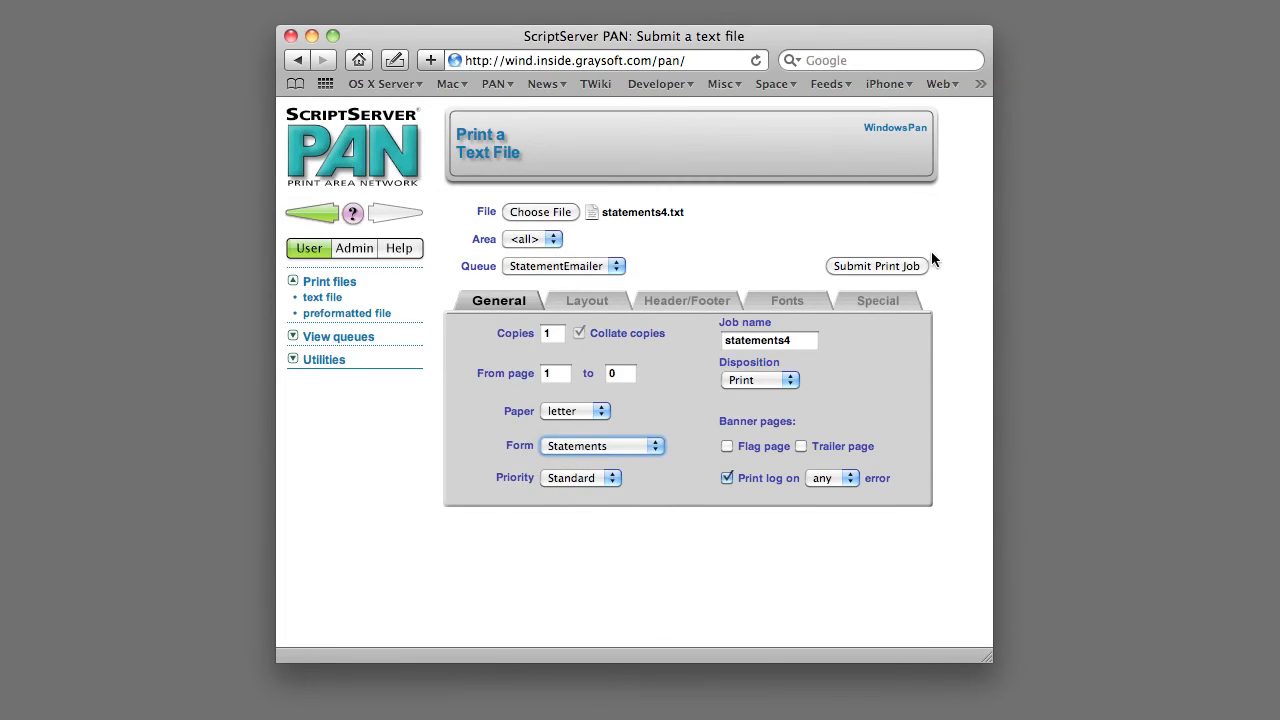
click(911, 267)
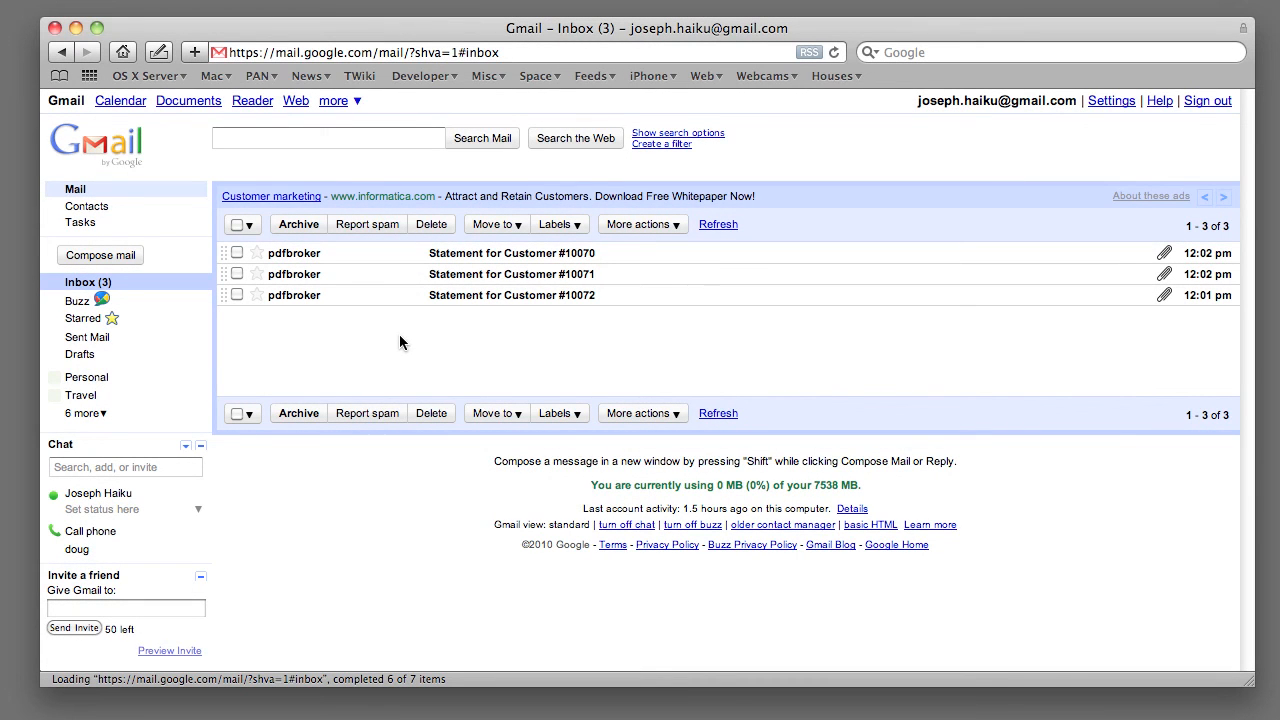
In the Gmail inbox, open the topmost statement e-mail from pdfbroker and view its attached PDF statement down the page
click(488, 254)
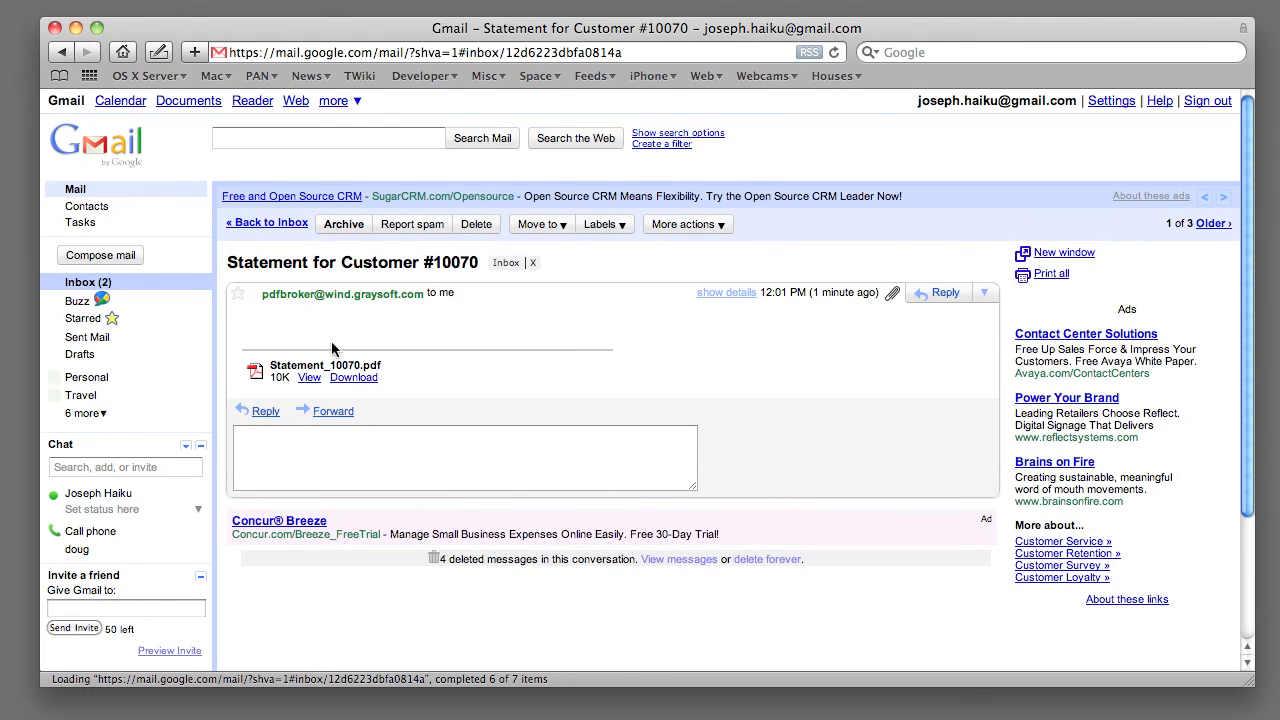
click(308, 379)
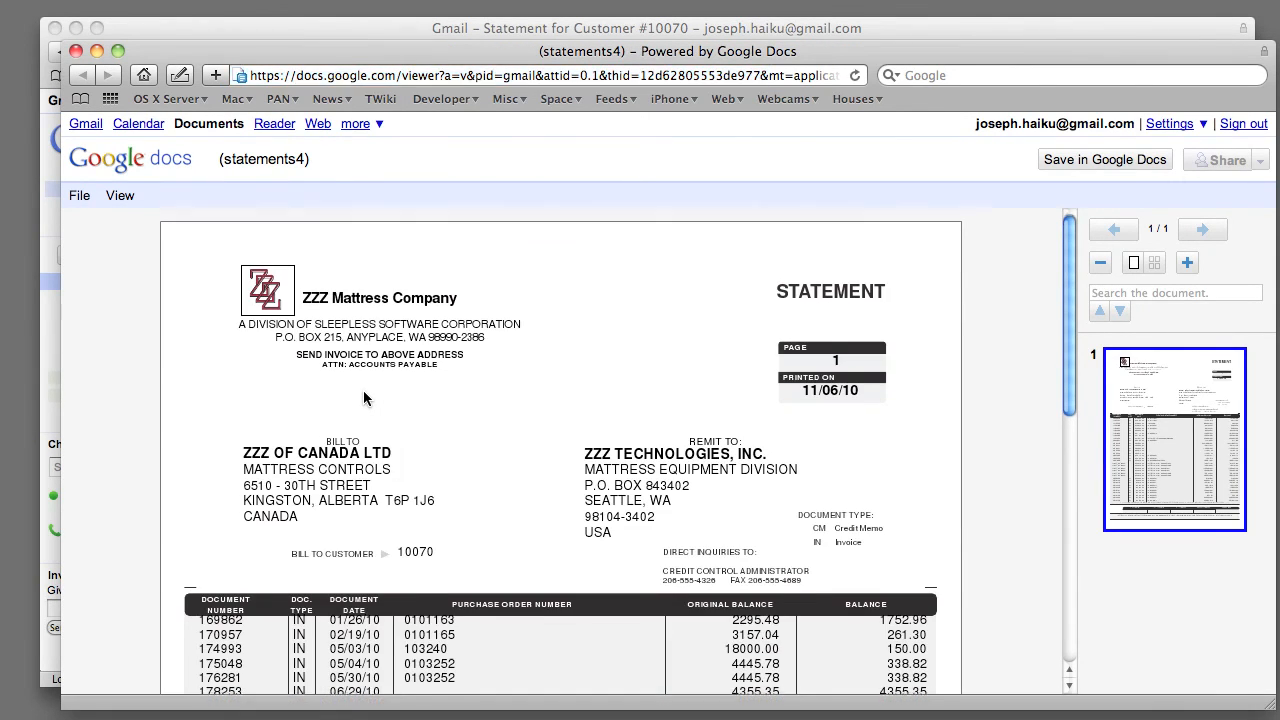
scroll(364, 398, down, 1)
scroll(363, 395, down, 4)
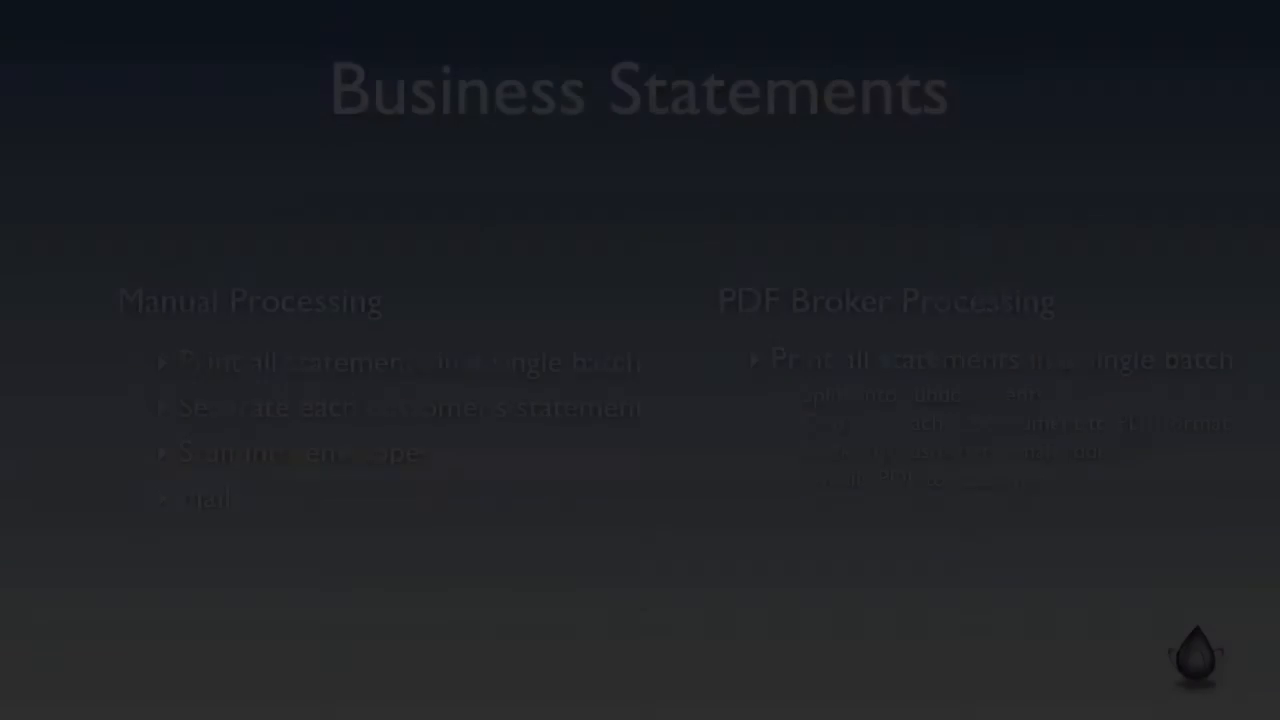